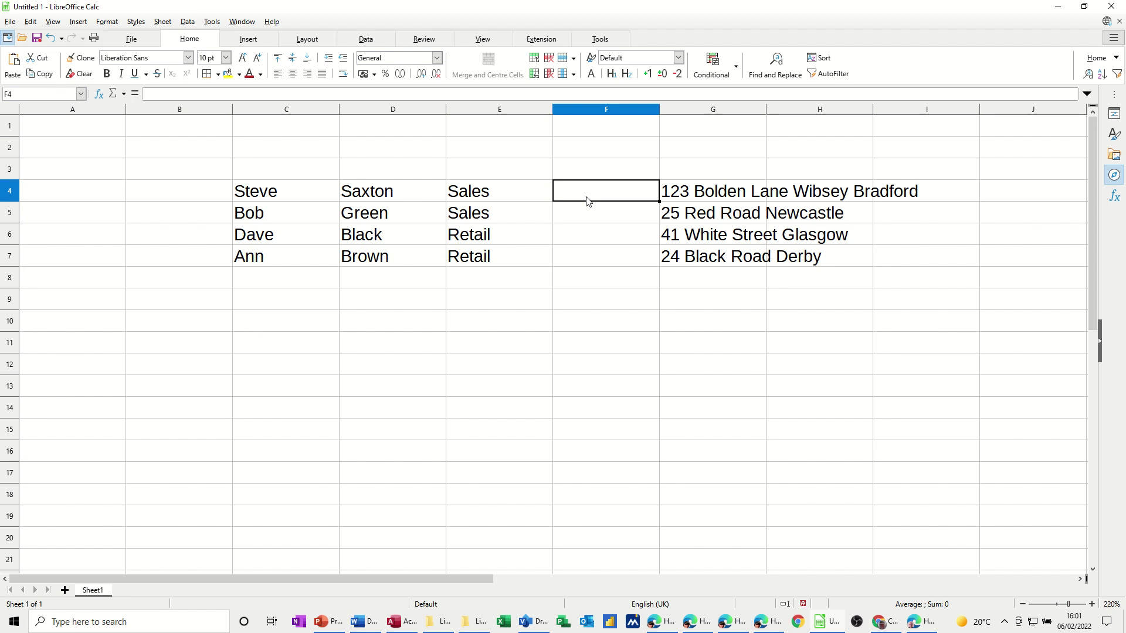
Build =C4&" "&D4&" "&E4 in F4, joining first name, surname and department with spaces
{"action": "type", "text": "="}
{"action": "left_click", "coordinate": [309, 201]}
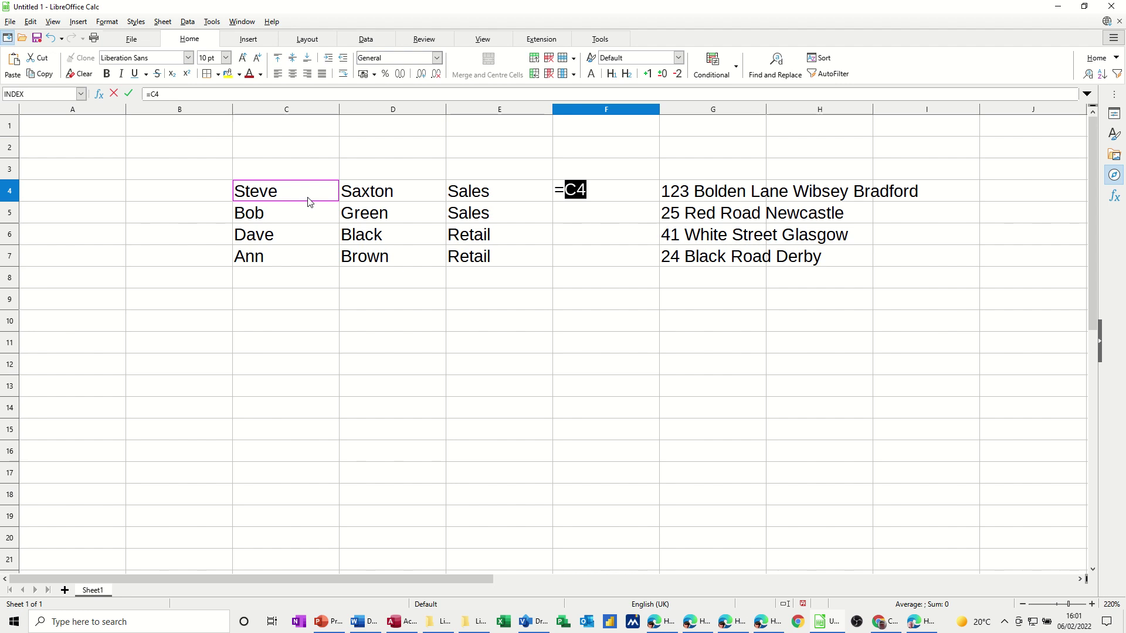
{"action": "type", "text": "&"}
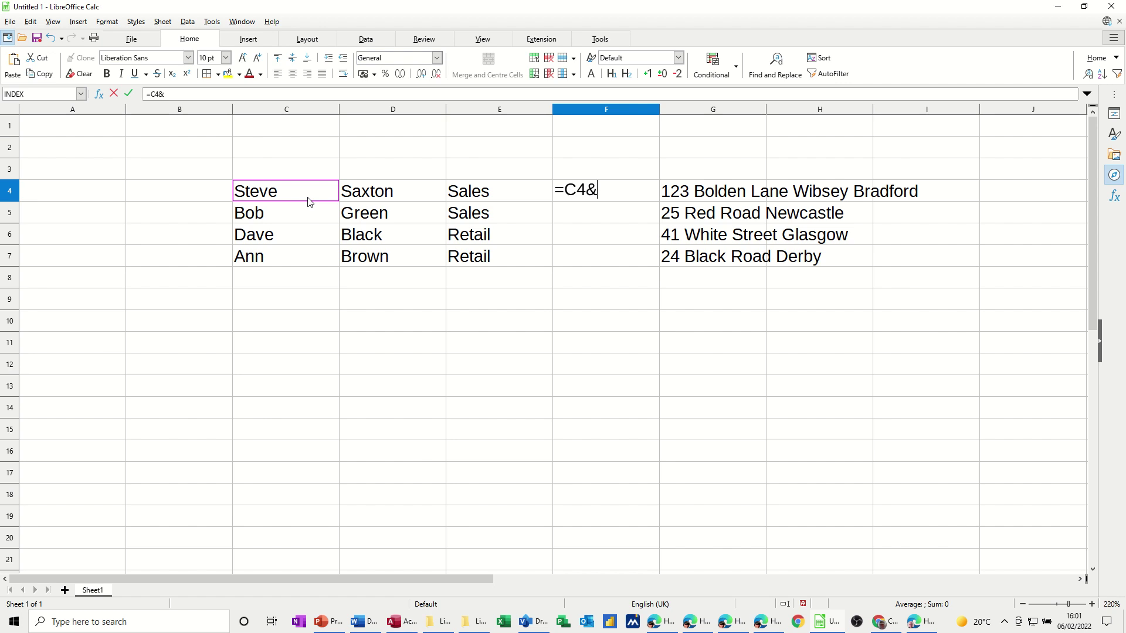
{"action": "type", "text": "\" \""}
{"action": "type", "text": "&"}
{"action": "left_click", "coordinate": [413, 195]}
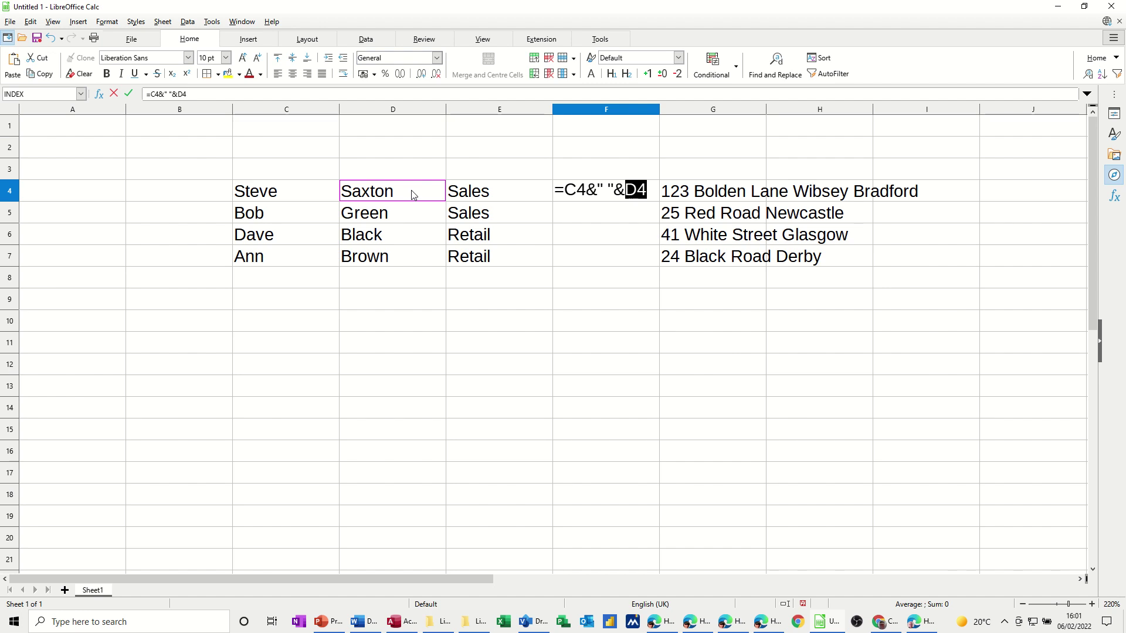
{"action": "type", "text": "&\" \""}
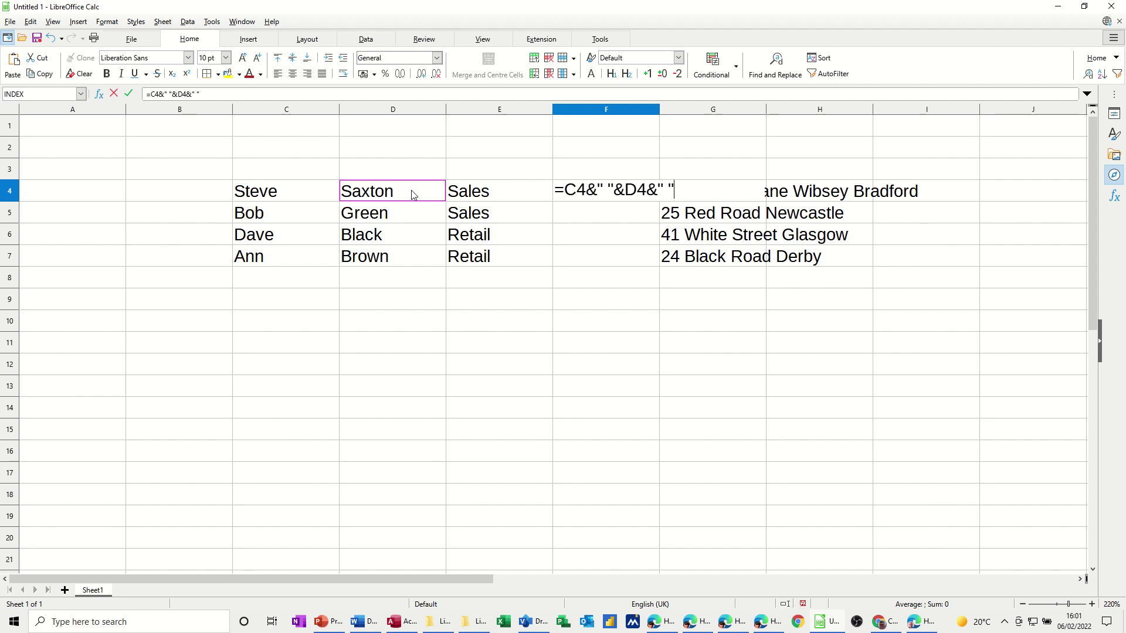
{"action": "type", "text": "&"}
{"action": "left_click", "coordinate": [476, 195]}
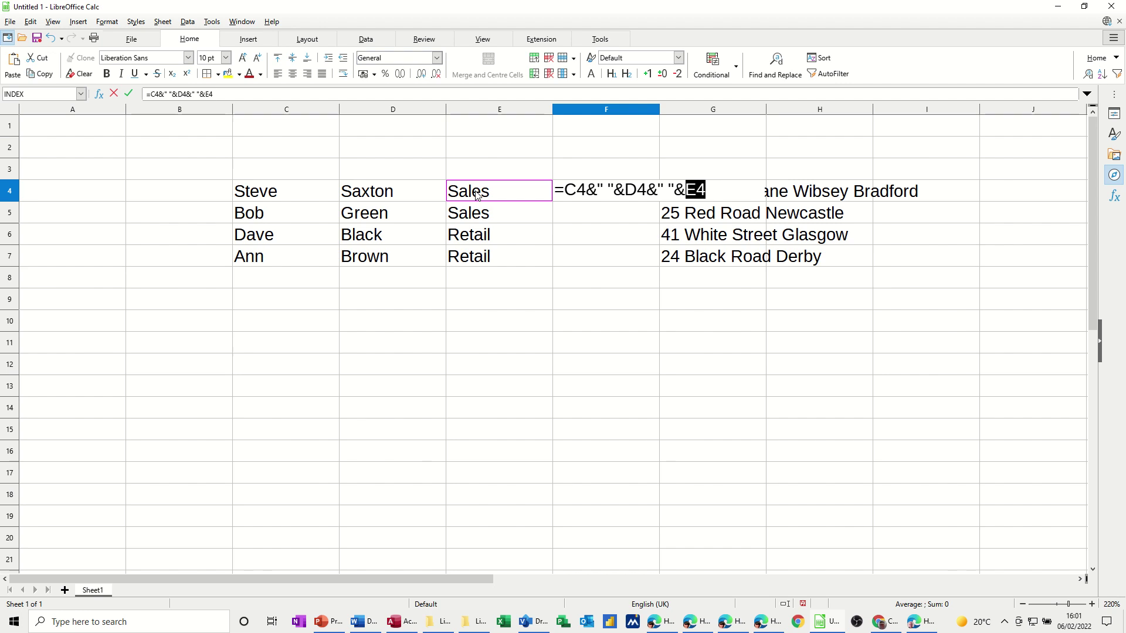
Confirm the F4 formula, widen column F, fill it to row 7, then clear F4:F7
{"action": "left_click", "coordinate": [129, 94]}
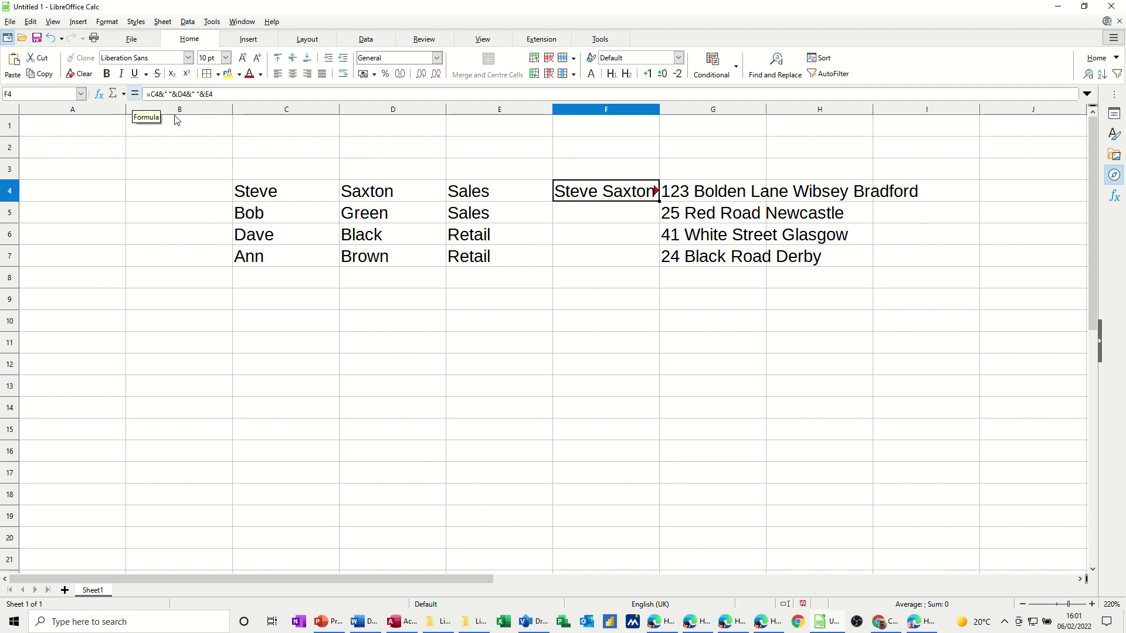
{"action": "left_click_drag", "start_coordinate": [658, 111], "coordinate": [713, 112]}
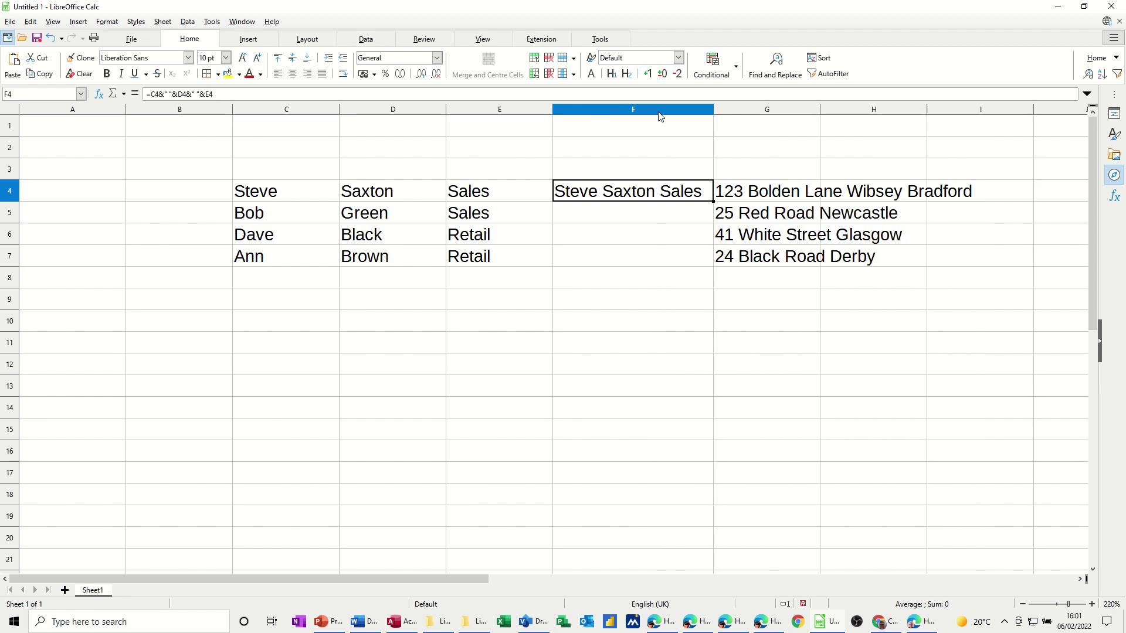
{"action": "double_click", "coordinate": [712, 201]}
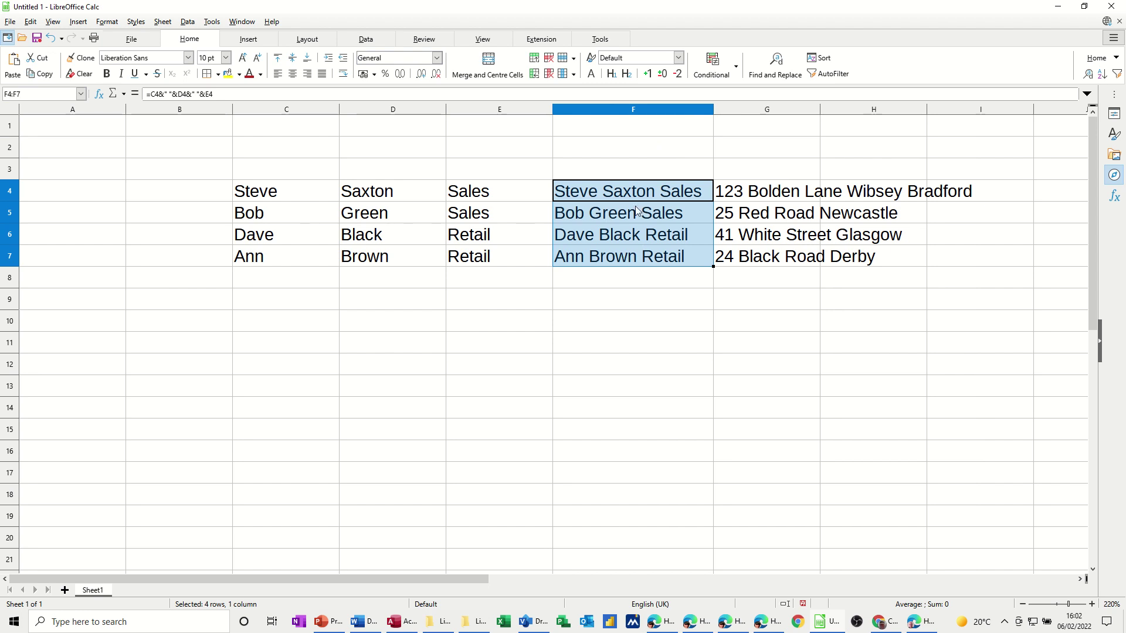
{"action": "key", "text": "Delete"}
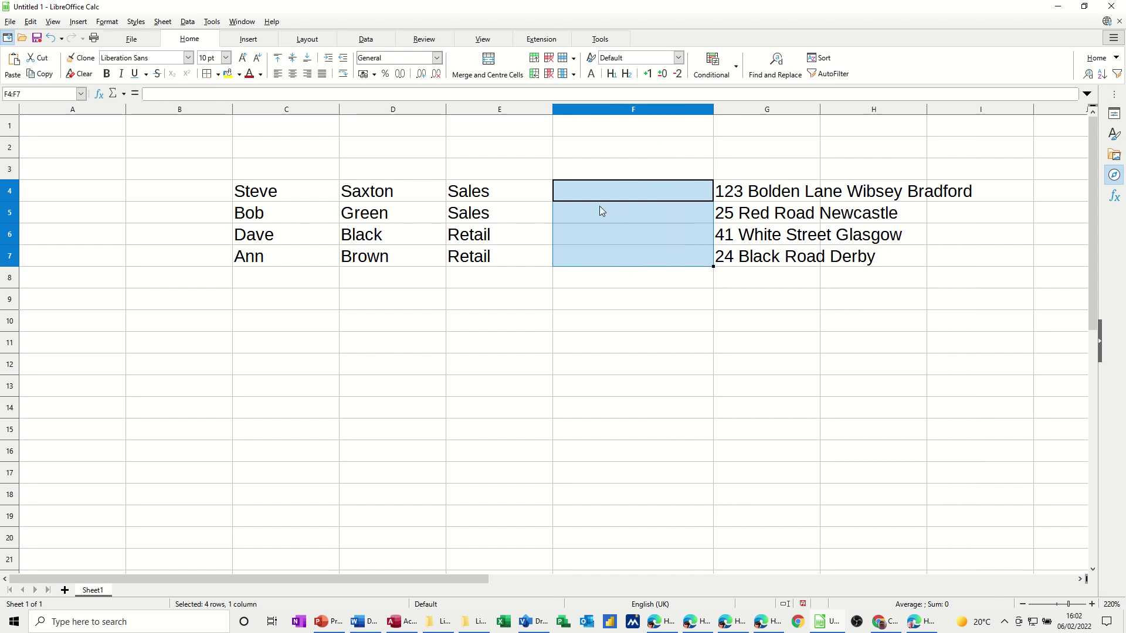
{"action": "left_click", "coordinate": [597, 198]}
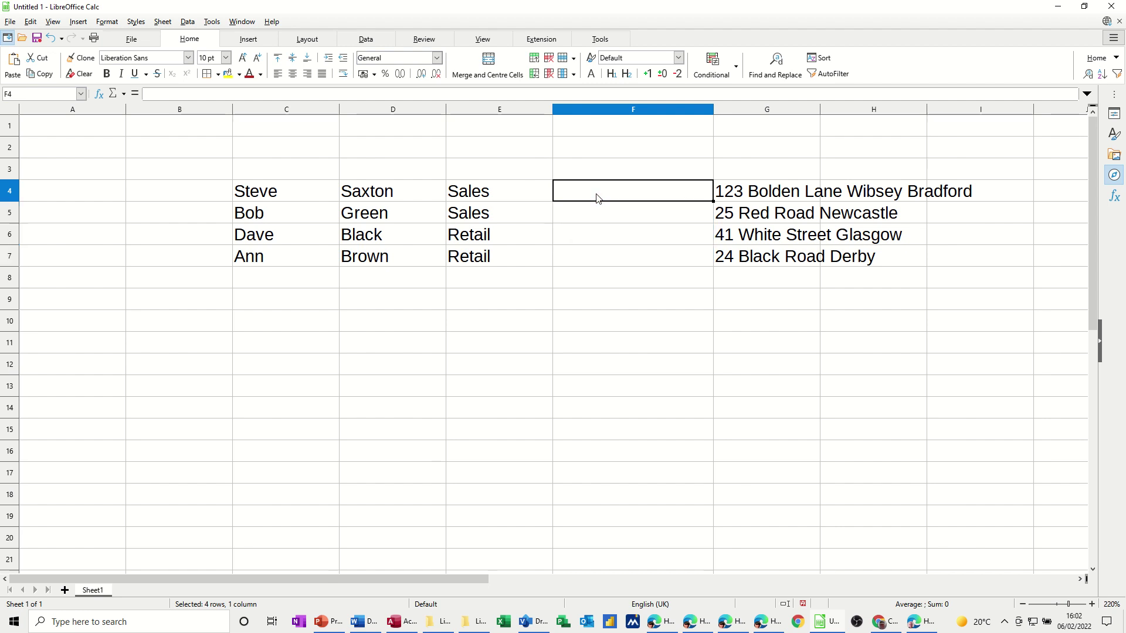
Choose the CONCATENATE function in the Function Wizard by searching 'con'
{"action": "left_click", "coordinate": [100, 95]}
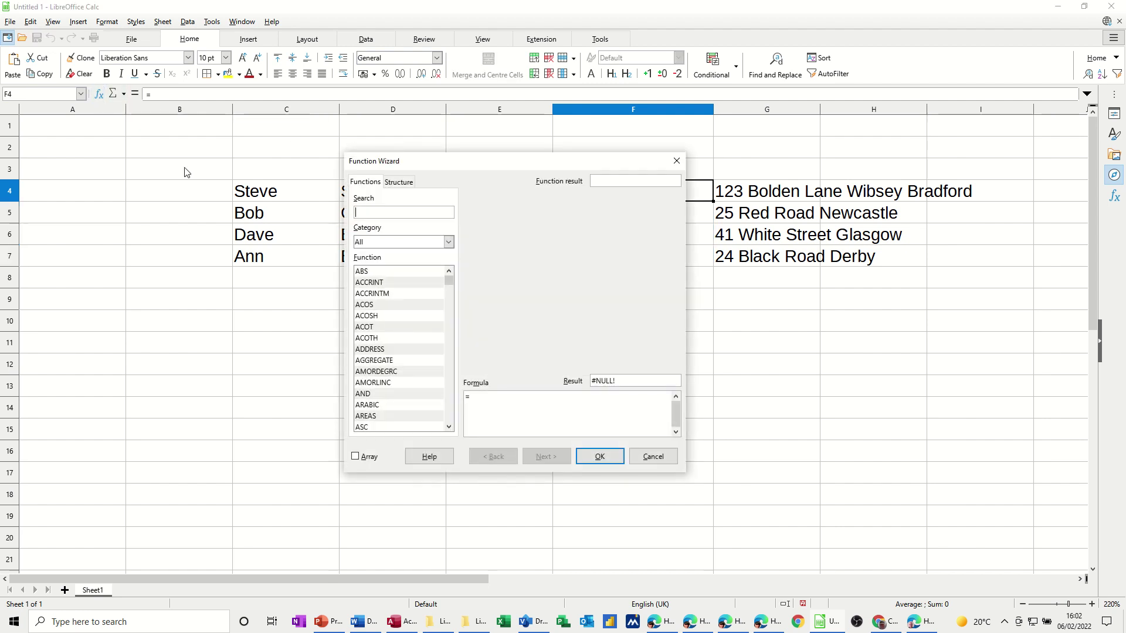
{"action": "type", "text": "con"}
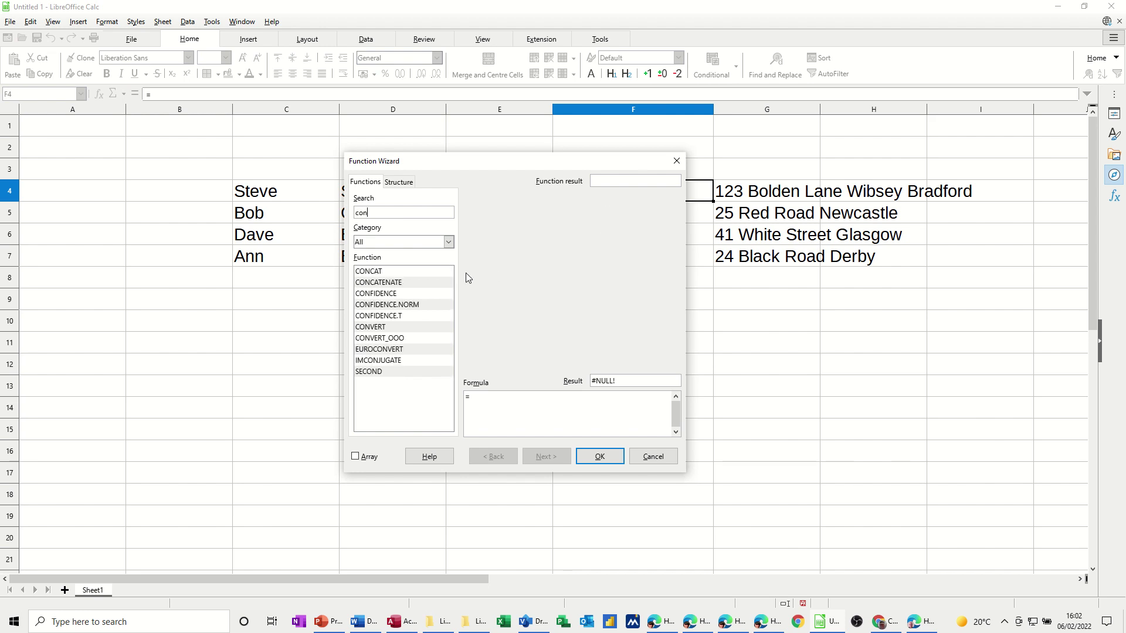
{"action": "double_click", "coordinate": [377, 283]}
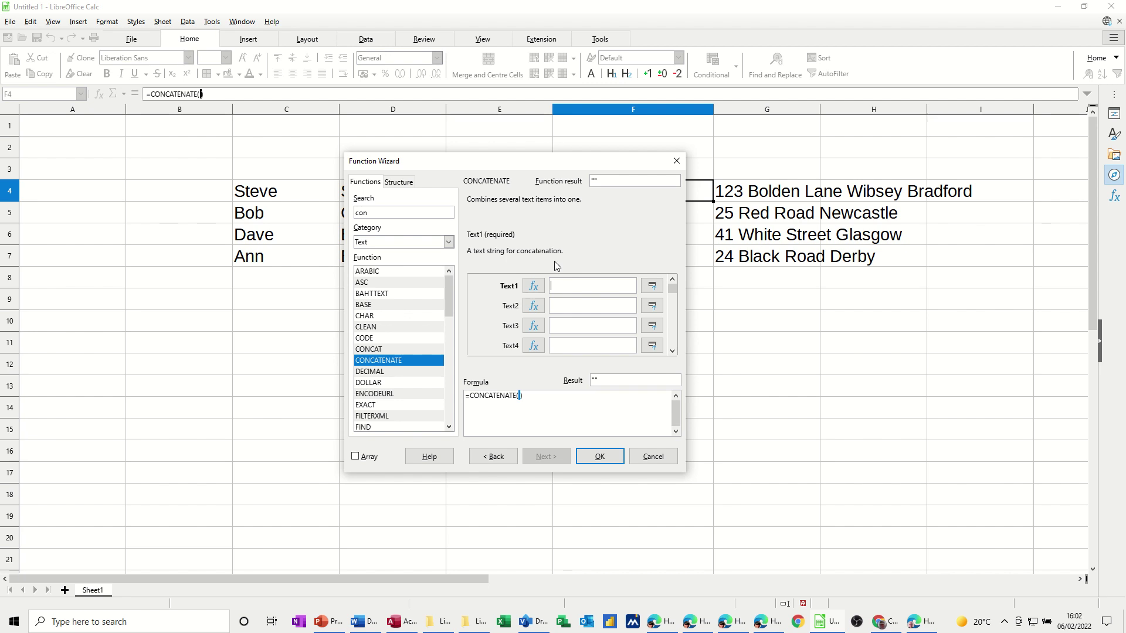
{"action": "left_click_drag", "start_coordinate": [528, 169], "coordinate": [730, 188]}
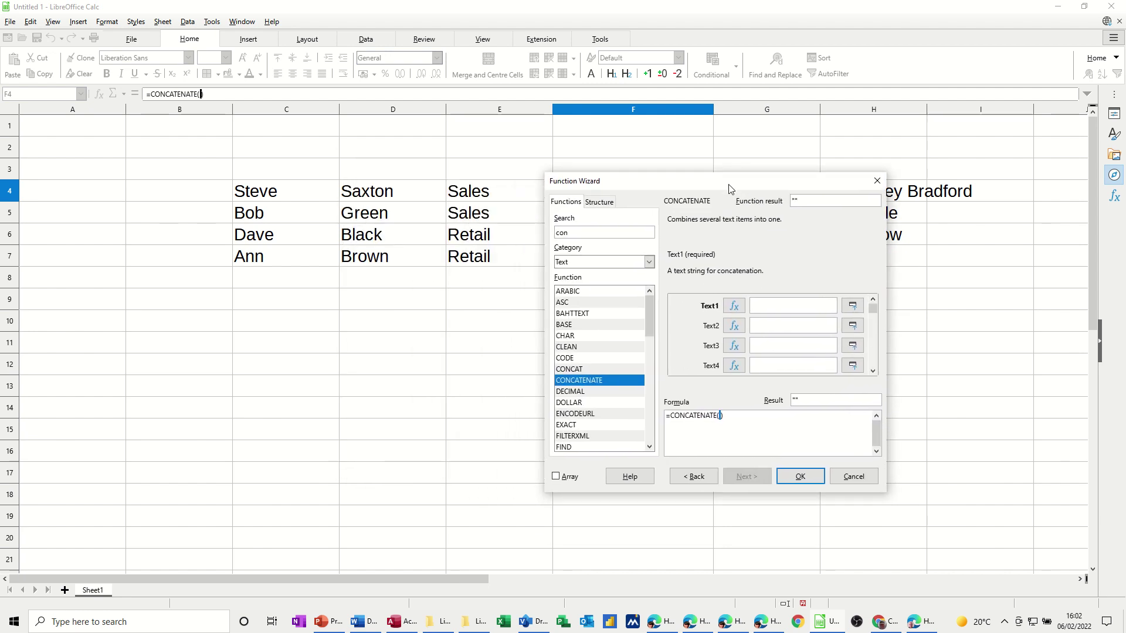
{"action": "left_click", "coordinate": [280, 198]}
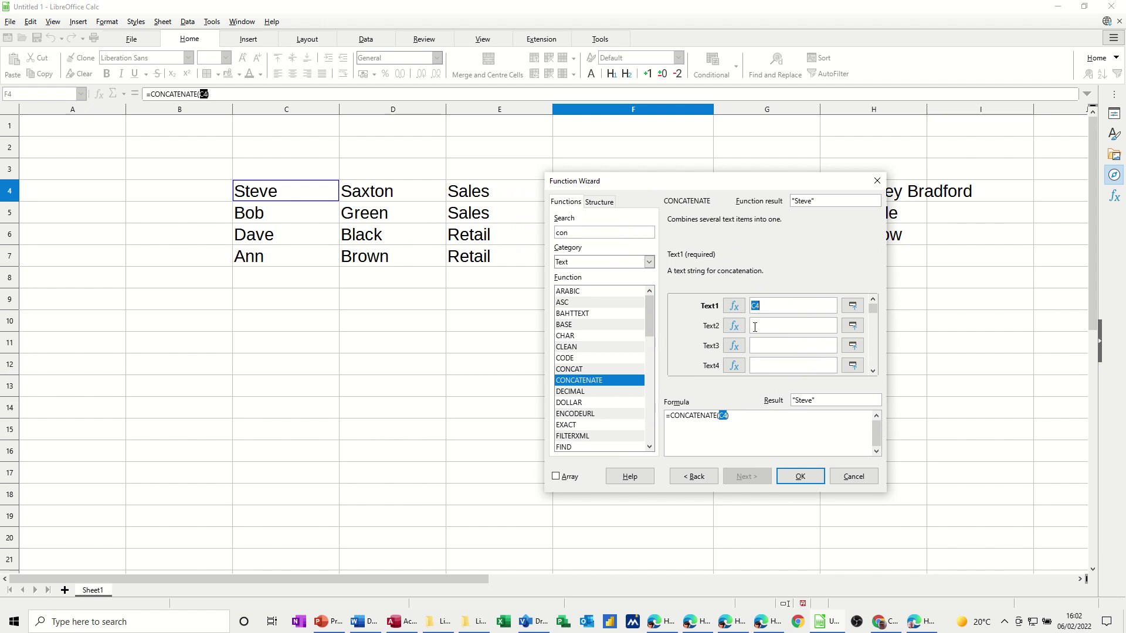
{"action": "left_click", "coordinate": [759, 326]}
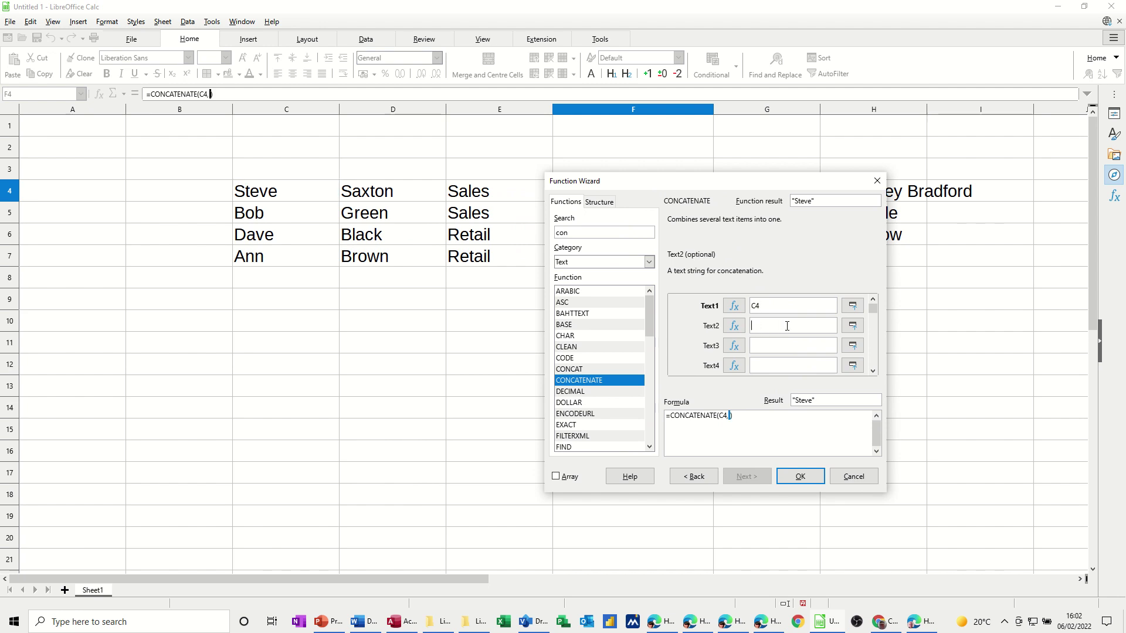
{"action": "type", "text": "\" \""}
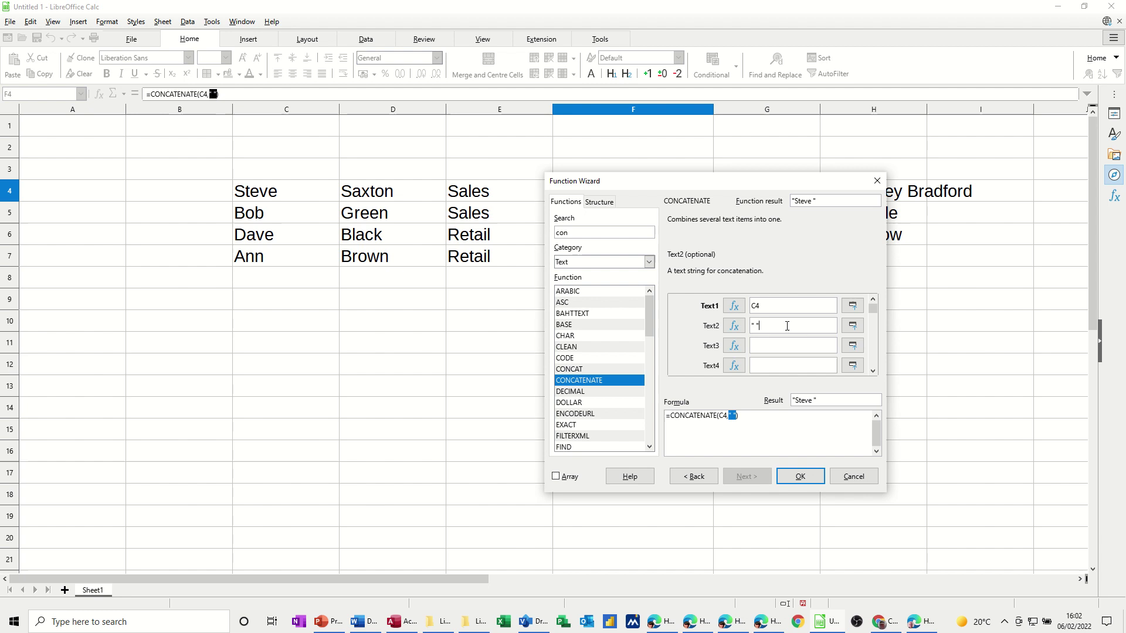
{"action": "left_click", "coordinate": [758, 345]}
{"action": "left_click", "coordinate": [388, 199]}
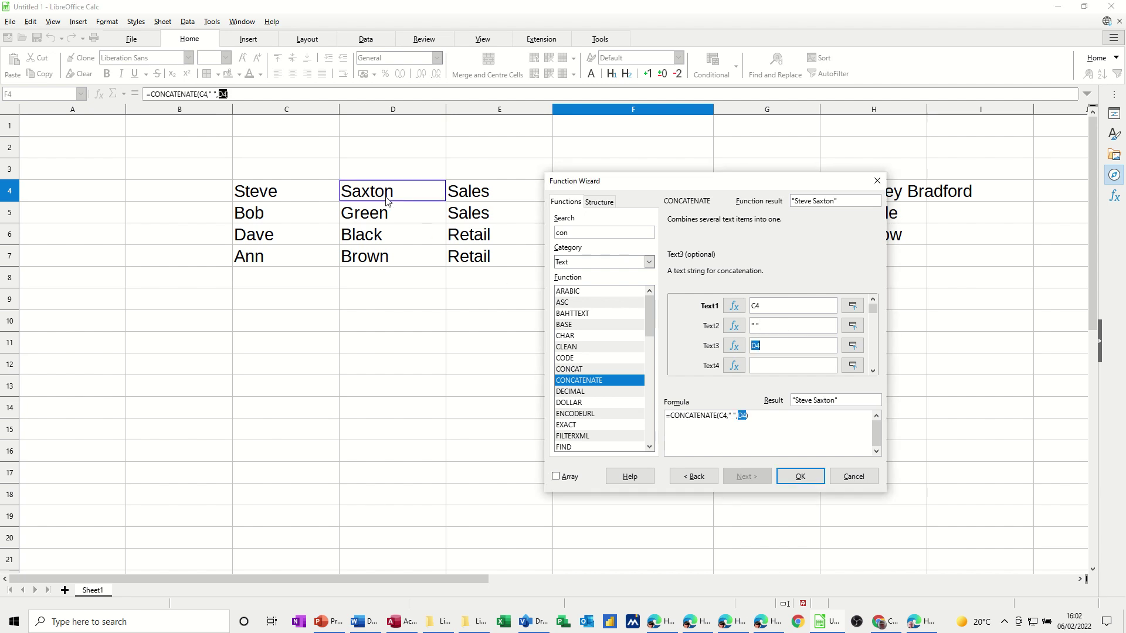
{"action": "left_click", "coordinate": [762, 366]}
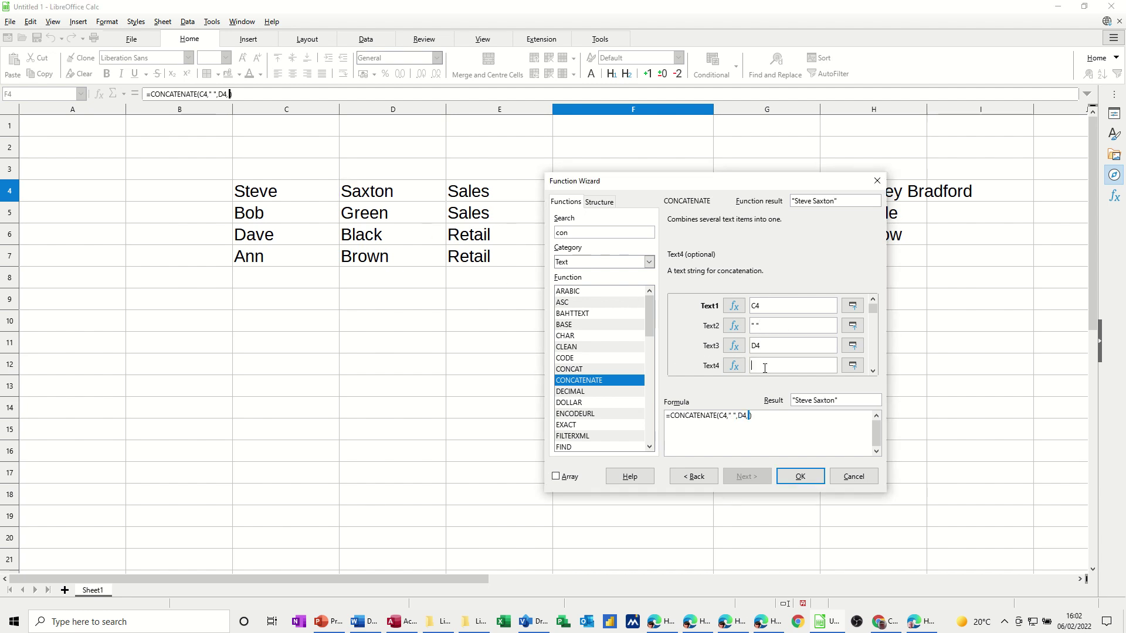
{"action": "type", "text": "\" \""}
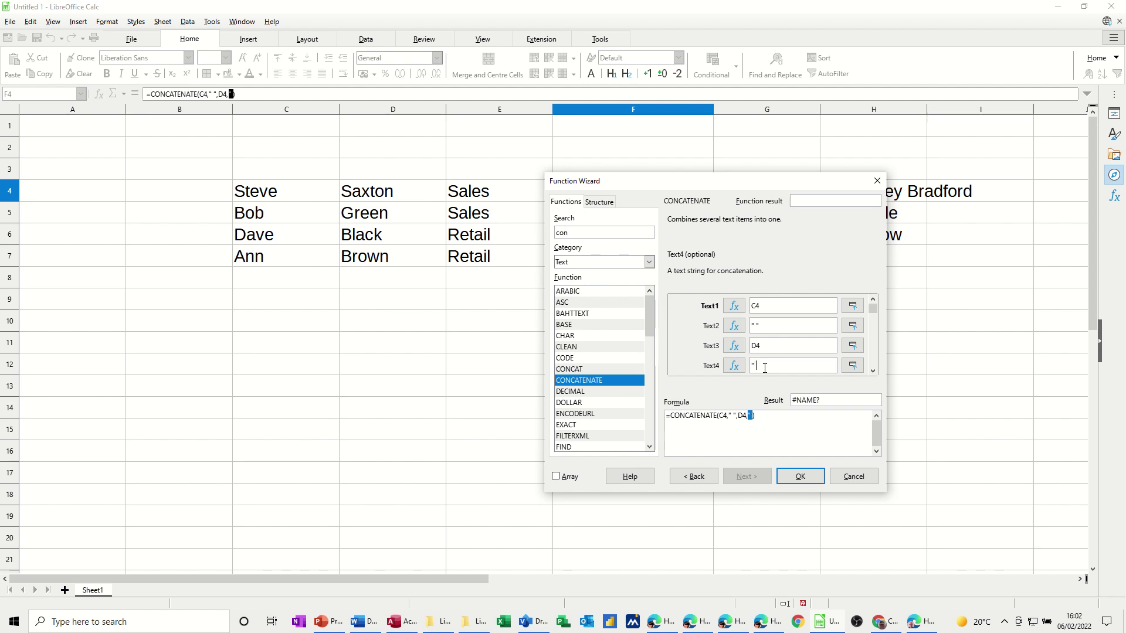
{"action": "left_click", "coordinate": [873, 370]}
{"action": "left_click", "coordinate": [470, 193]}
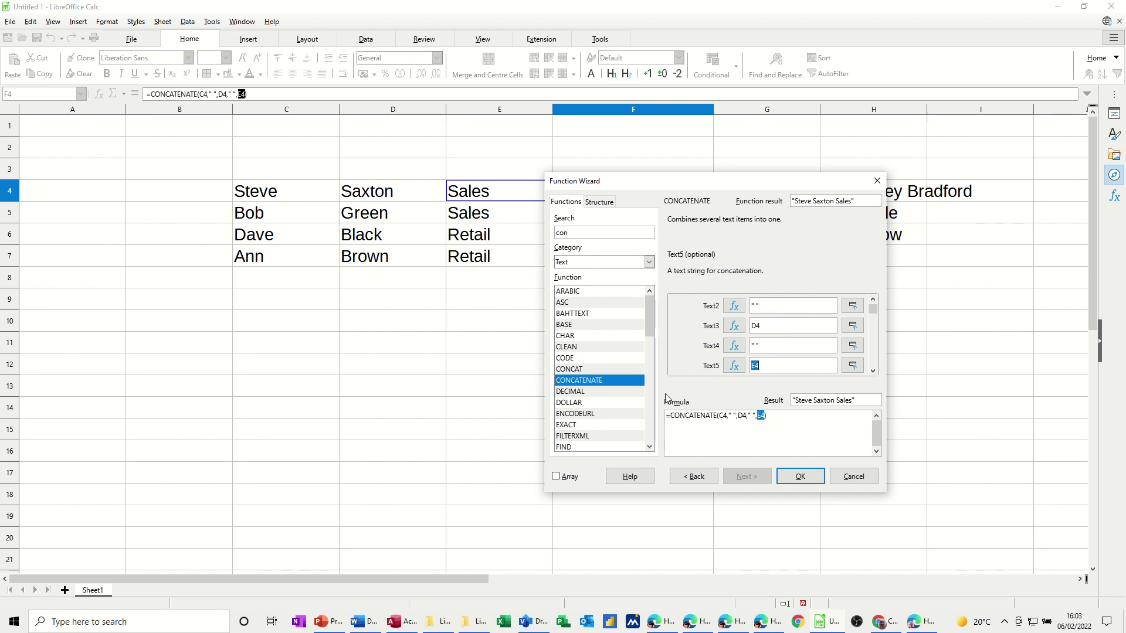
{"action": "left_click", "coordinate": [807, 484]}
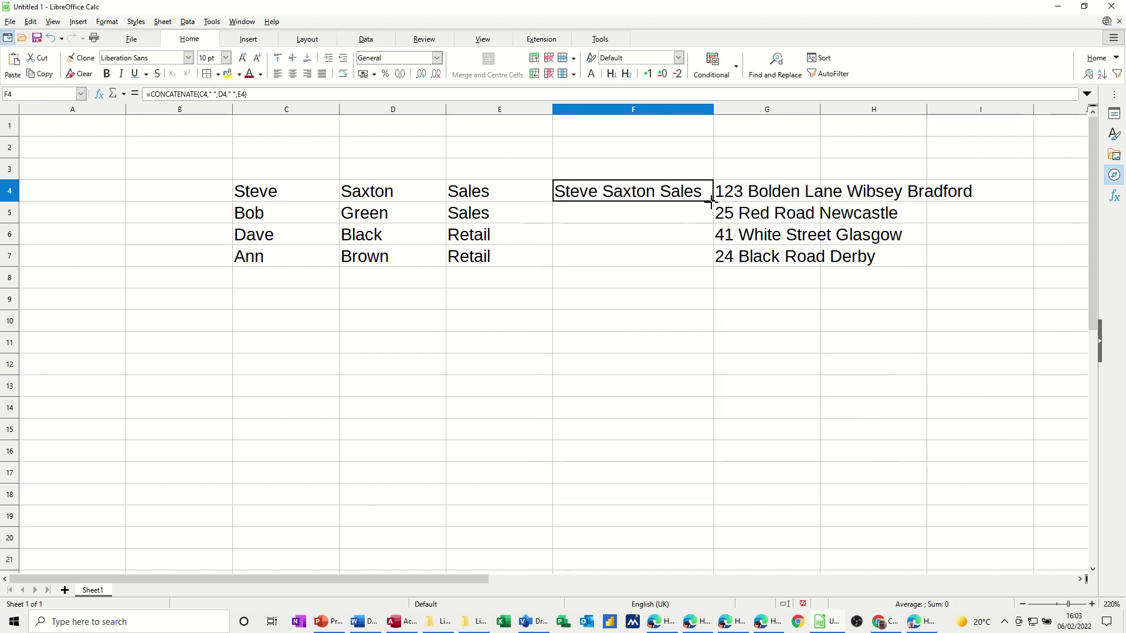
Fill F4's formula down to F7, then undo back to the ampersand version
{"action": "left_click_drag", "start_coordinate": [710, 201], "coordinate": [649, 261]}
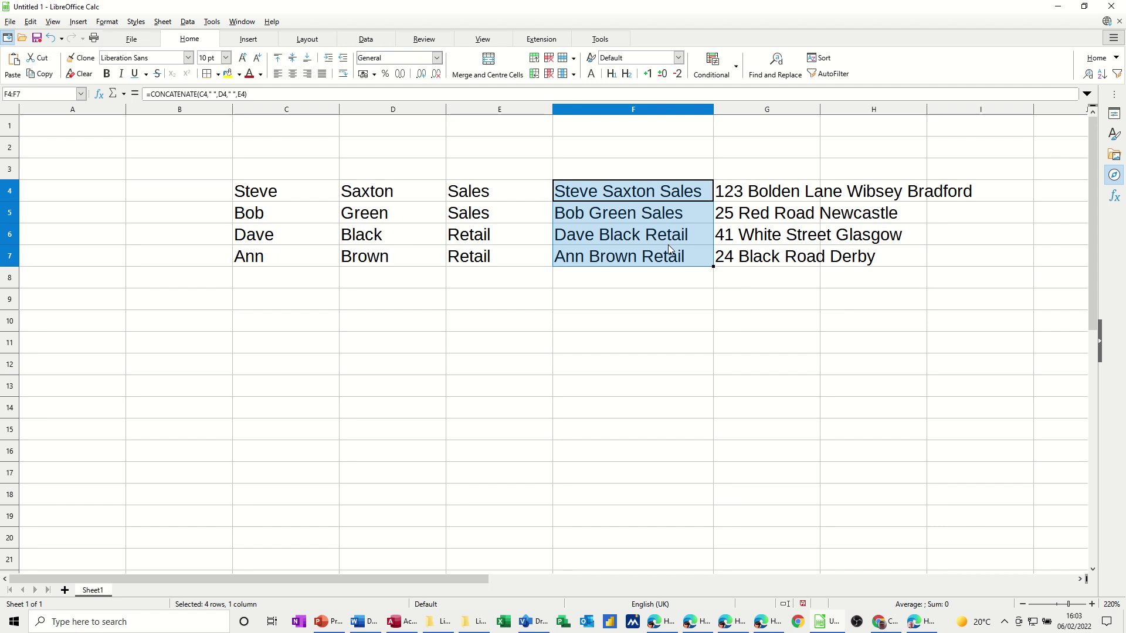
{"action": "key", "text": "ctrl+z"}
{"action": "key", "text": "ctrl+z"}
{"action": "key", "text": "ctrl+z"}
Inspect the addresses in column G, scroll right, and select G4:G7
{"action": "left_click", "coordinate": [750, 191]}
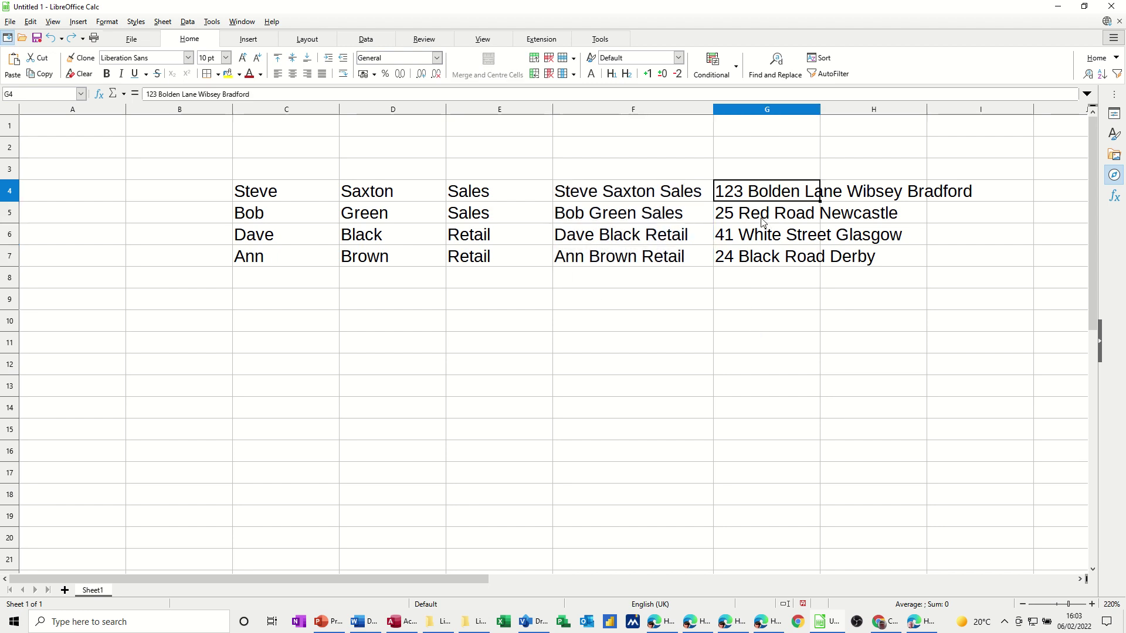
{"action": "left_click", "coordinate": [761, 218]}
{"action": "left_click", "coordinate": [754, 194]}
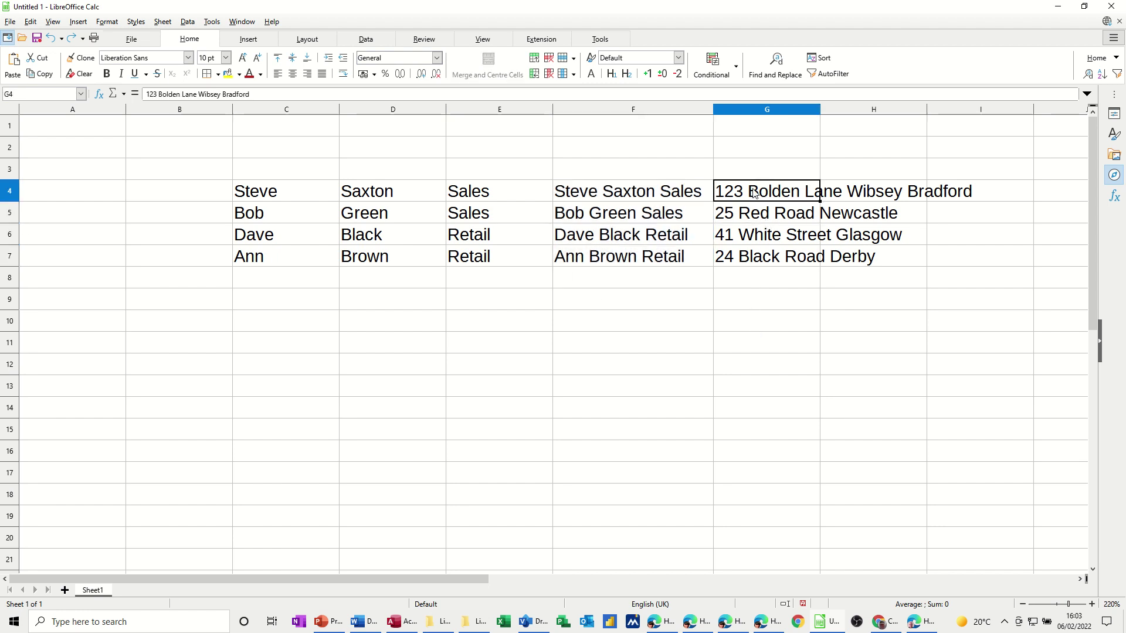
{"action": "left_click", "coordinate": [752, 222]}
{"action": "left_click", "coordinate": [752, 237]}
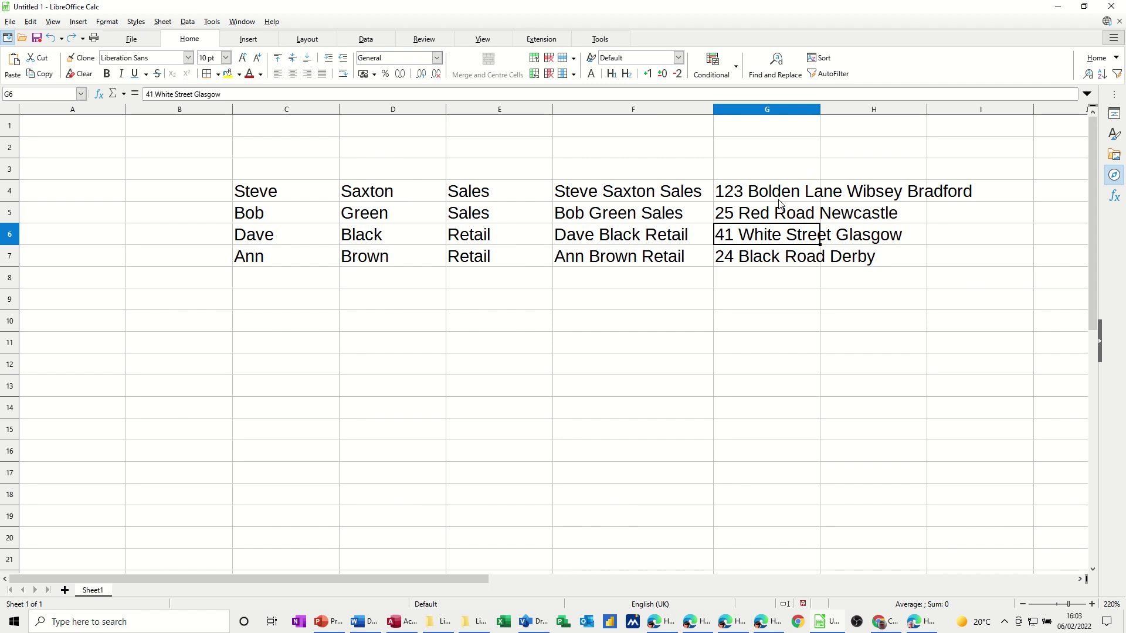
{"action": "left_click", "coordinate": [748, 197]}
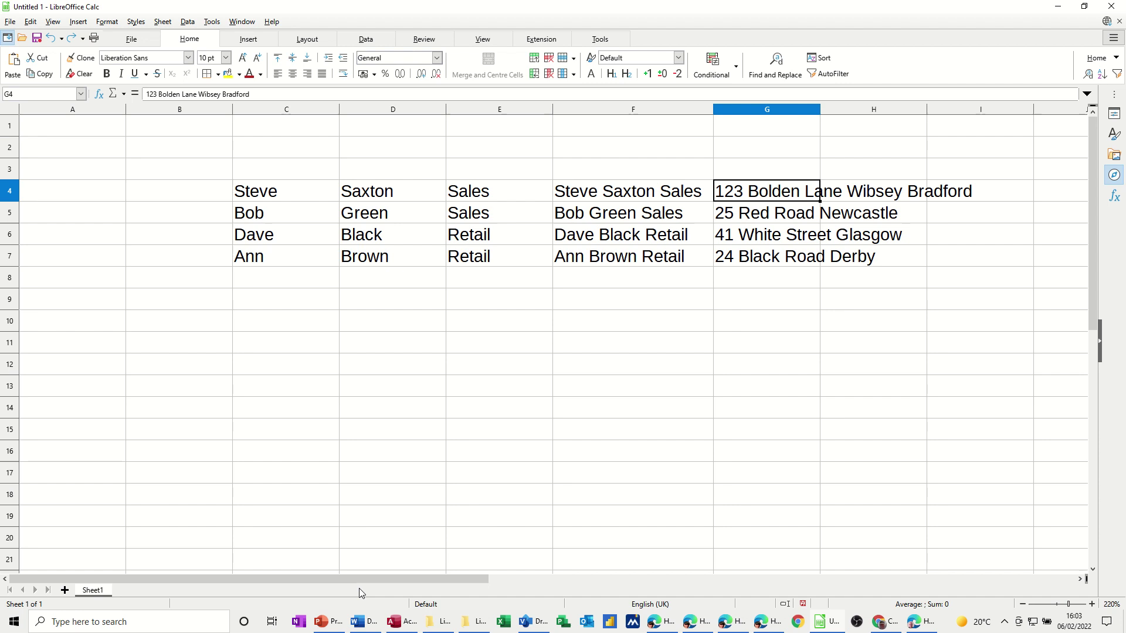
{"action": "left_click", "coordinate": [1080, 579]}
{"action": "left_click", "coordinate": [1080, 579]}
{"action": "left_click", "coordinate": [1080, 579]}
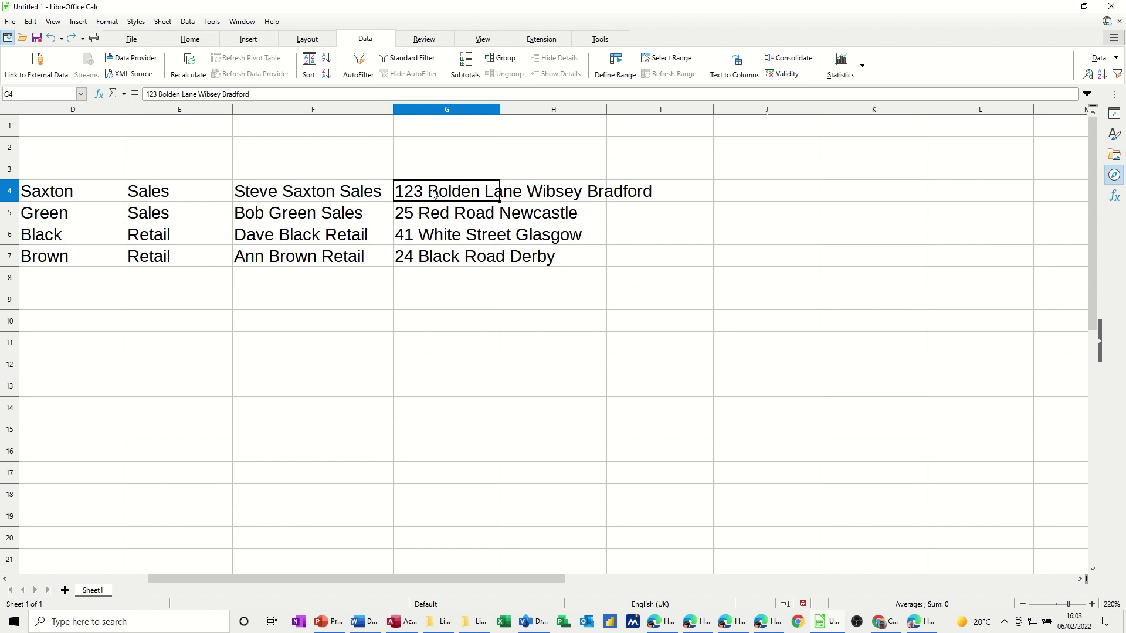
{"action": "left_click_drag", "start_coordinate": [431, 197], "coordinate": [436, 258]}
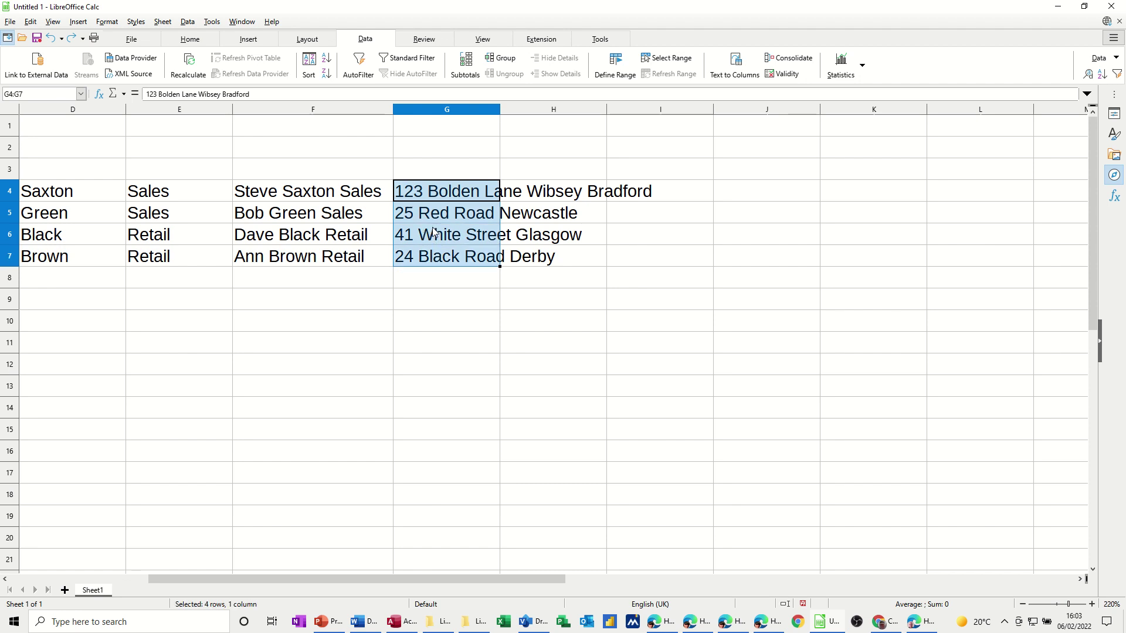
Run Text to Columns on G4:G7 with only Space as separator, spreading addresses across G–K
{"action": "left_click", "coordinate": [735, 67]}
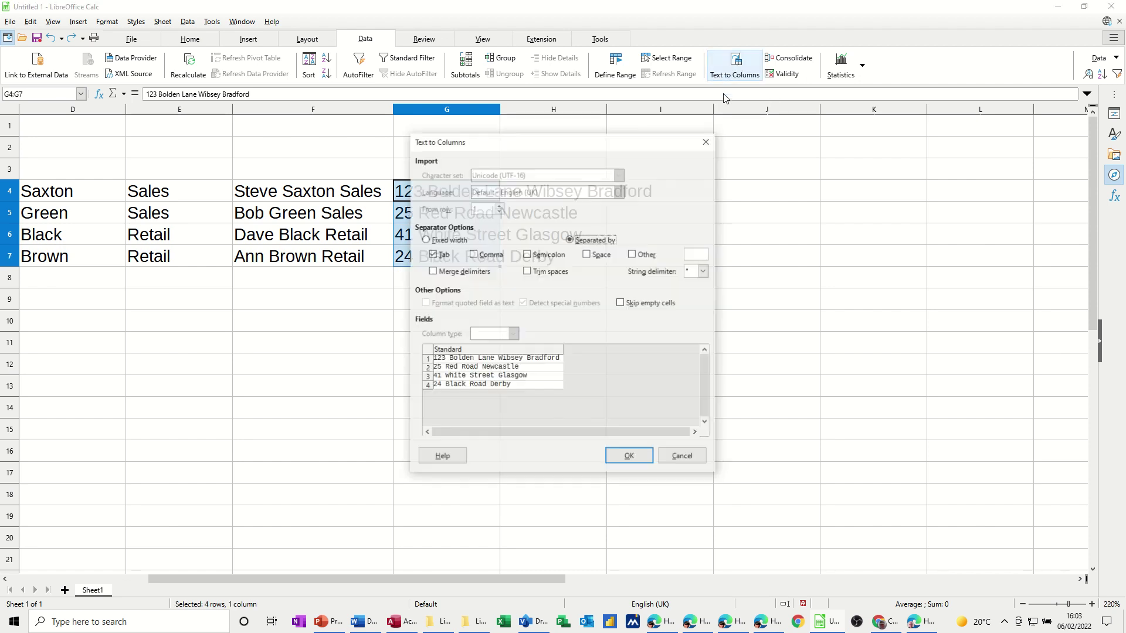
{"action": "left_click_drag", "start_coordinate": [541, 147], "coordinate": [734, 151]}
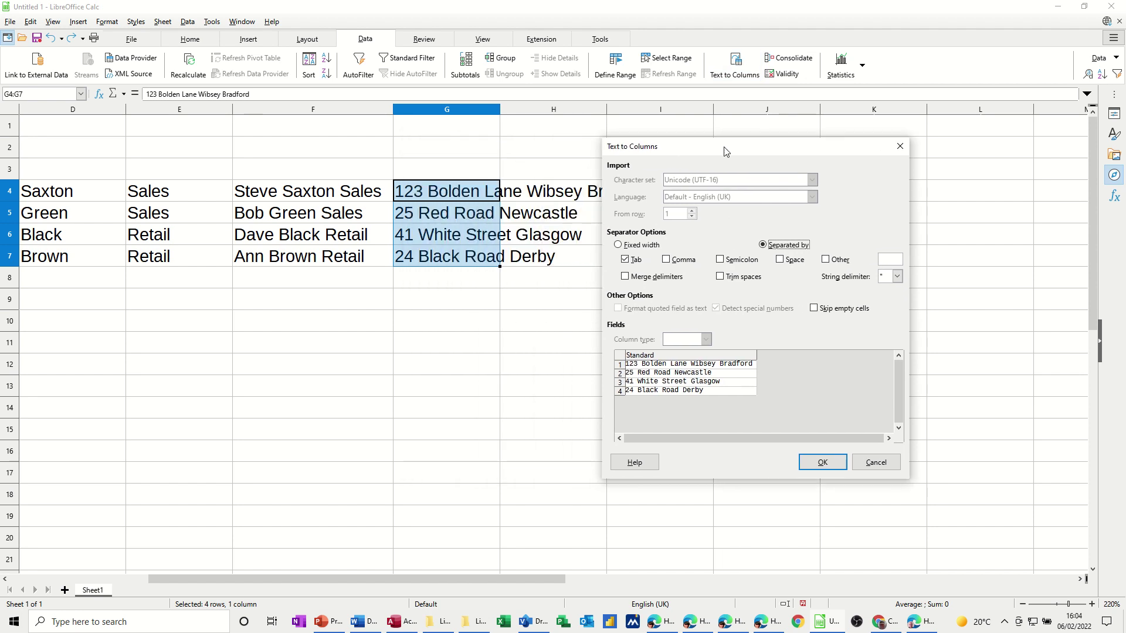
{"action": "left_click", "coordinate": [625, 261]}
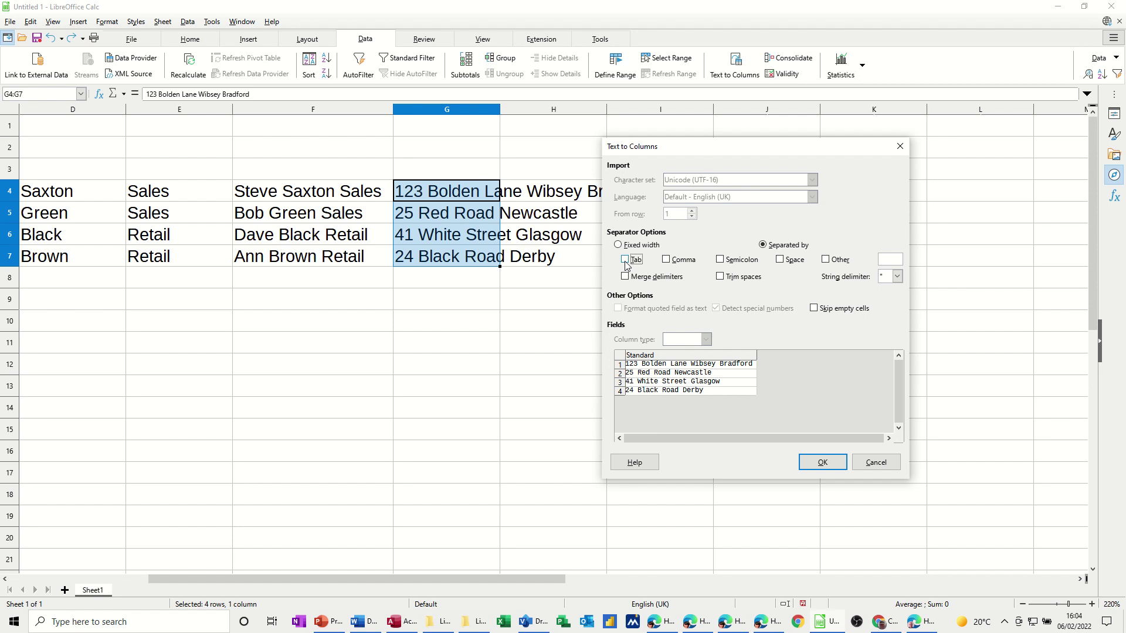
{"action": "left_click", "coordinate": [780, 261]}
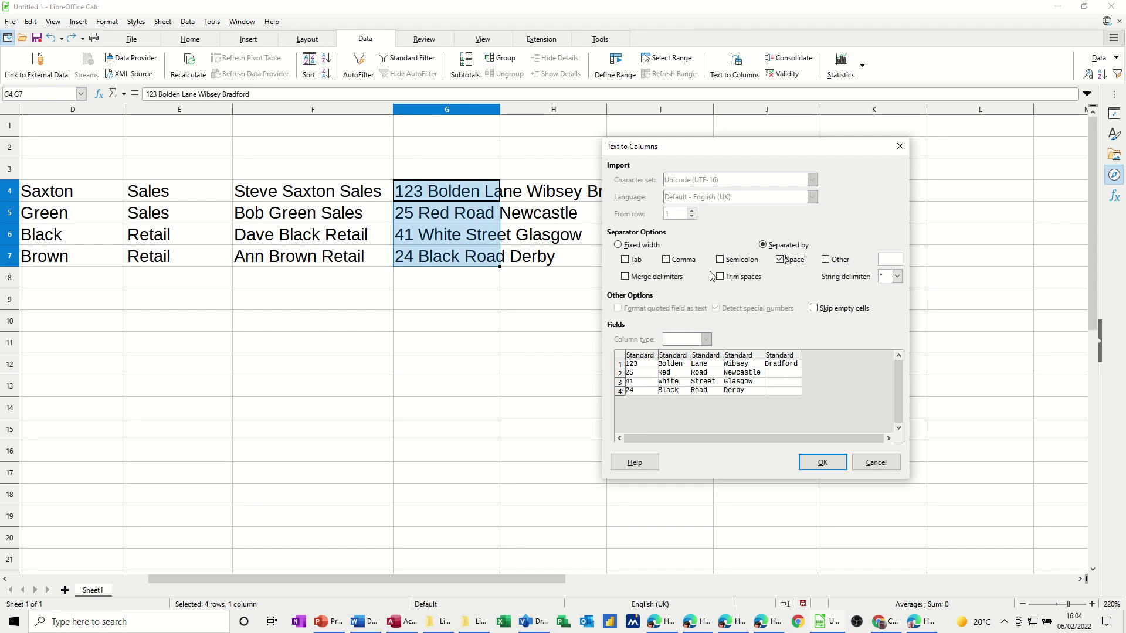
{"action": "left_click", "coordinate": [626, 261]}
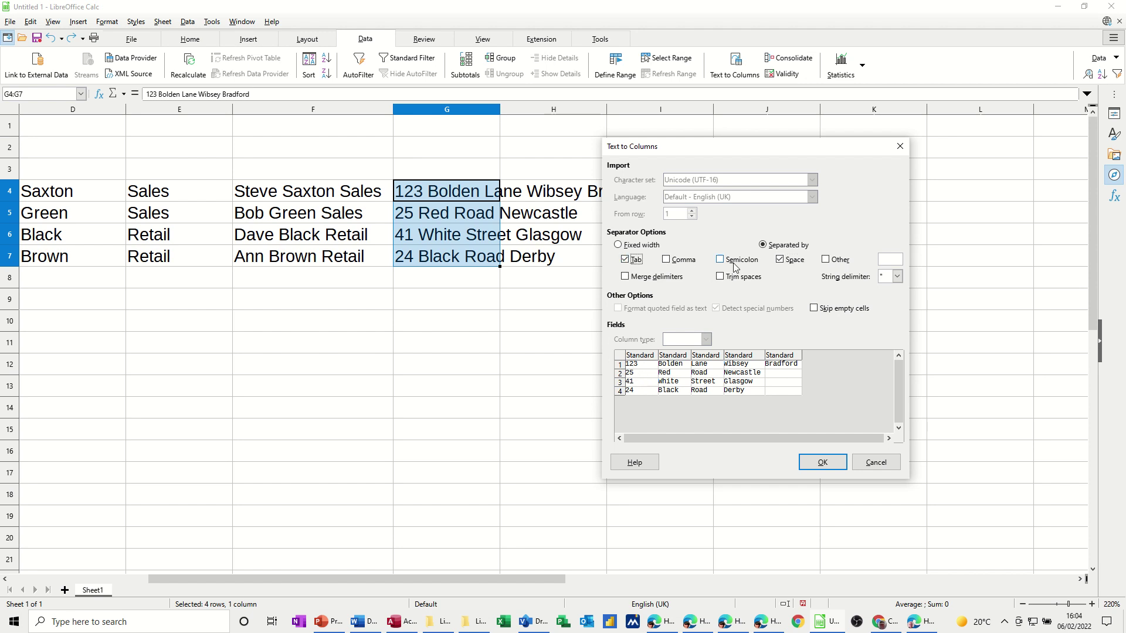
{"action": "left_click", "coordinate": [780, 259]}
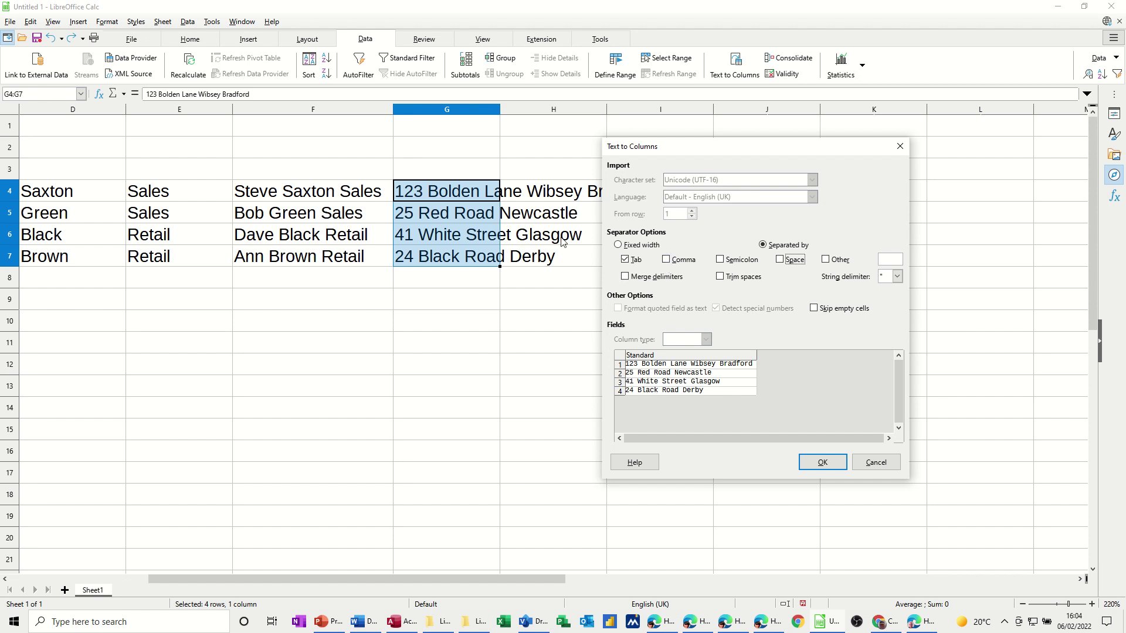
{"action": "left_click", "coordinate": [672, 263]}
{"action": "left_click", "coordinate": [625, 262]}
{"action": "left_click", "coordinate": [721, 261]}
{"action": "left_click", "coordinate": [784, 260]}
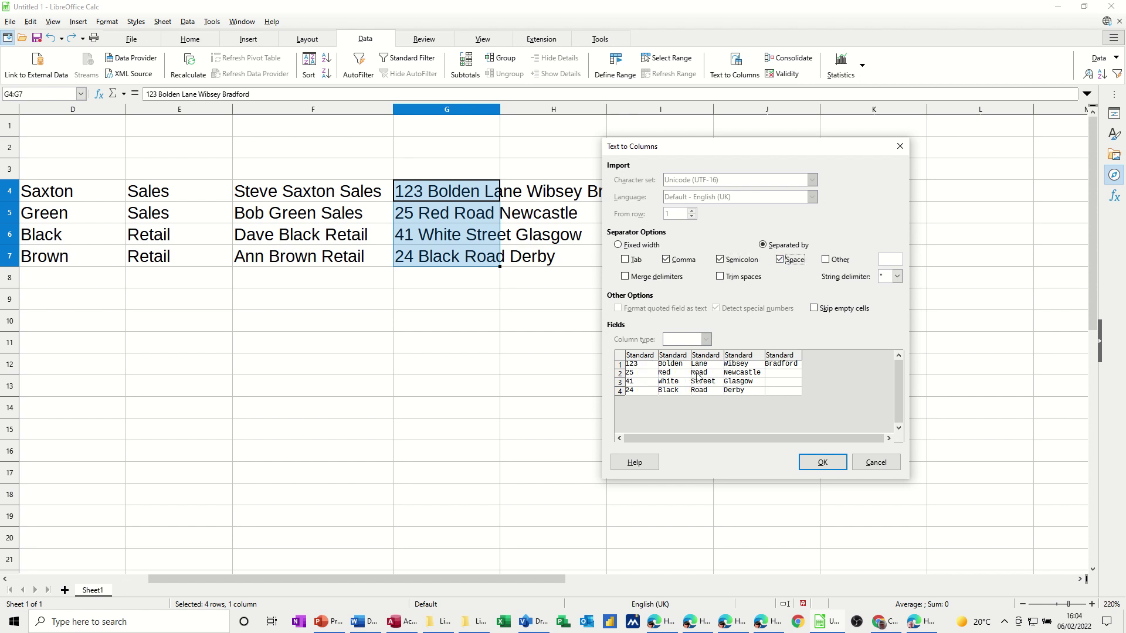
{"action": "left_click", "coordinate": [669, 261]}
{"action": "left_click", "coordinate": [723, 262]}
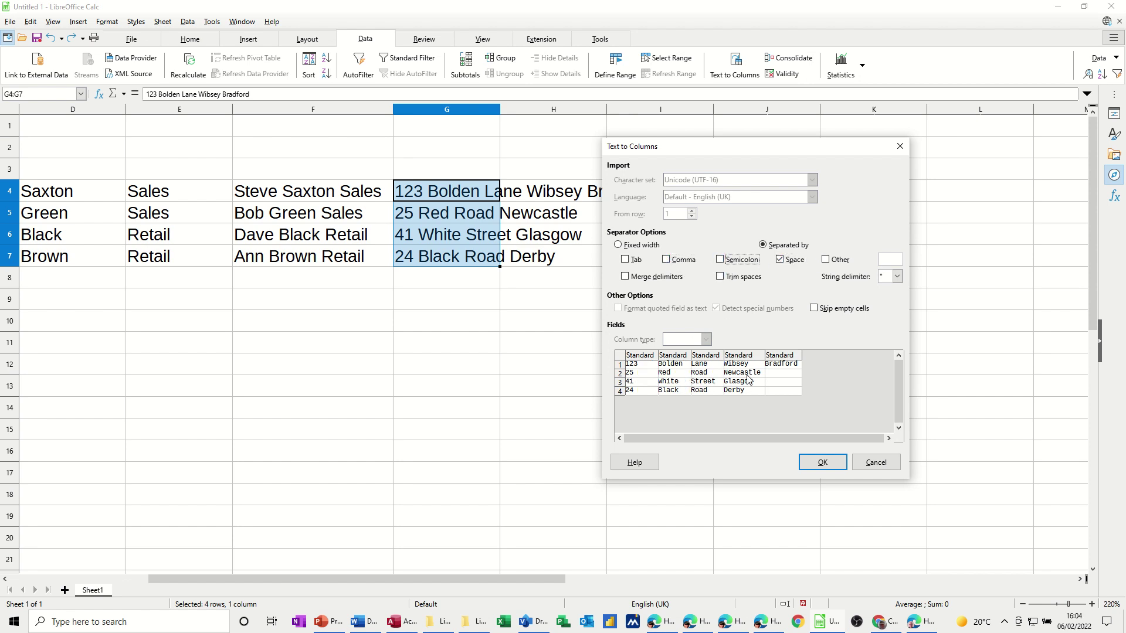
{"action": "left_click", "coordinate": [821, 463]}
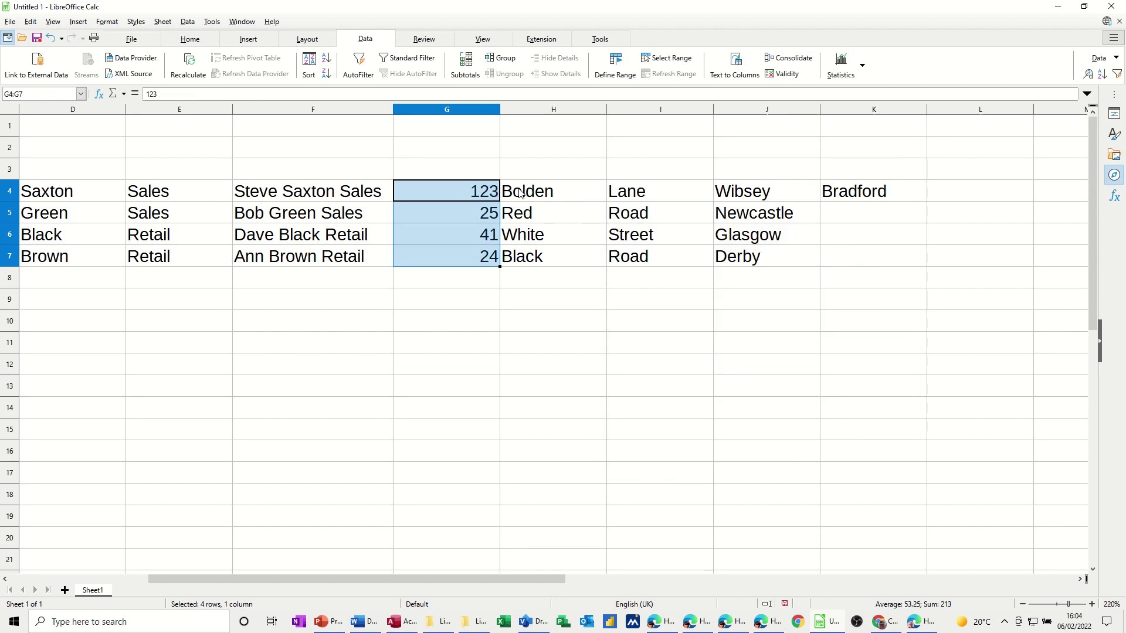
Insert an empty column before column I, undoing a mistaken insert after it
{"action": "left_click", "coordinate": [630, 109]}
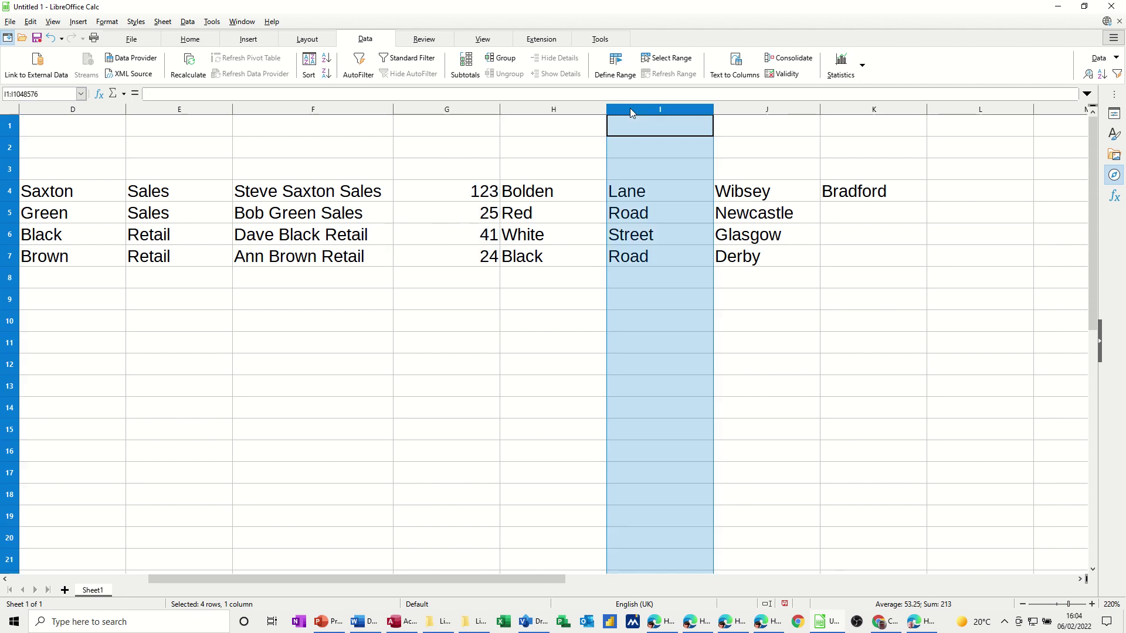
{"action": "right_click", "coordinate": [630, 109]}
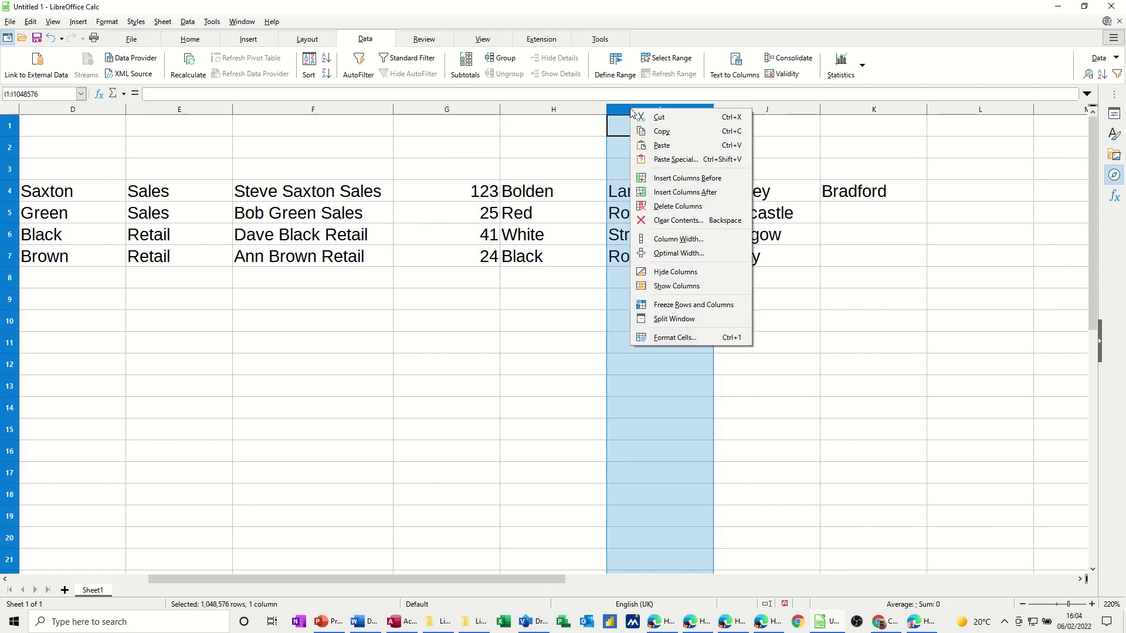
{"action": "left_click", "coordinate": [657, 193]}
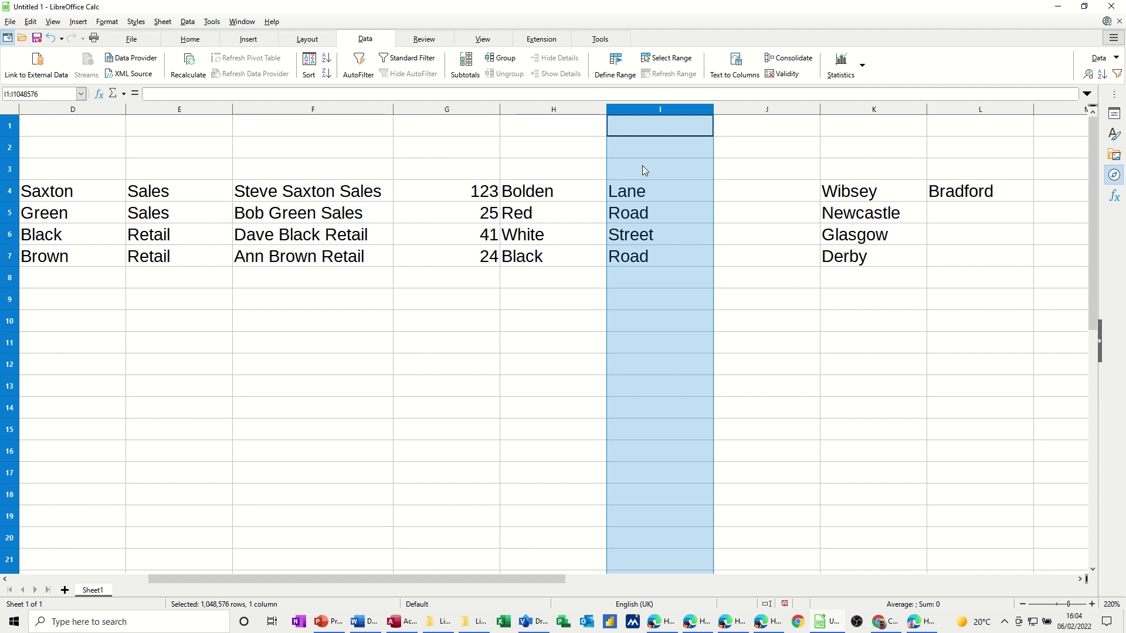
{"action": "key", "text": "ctrl+z"}
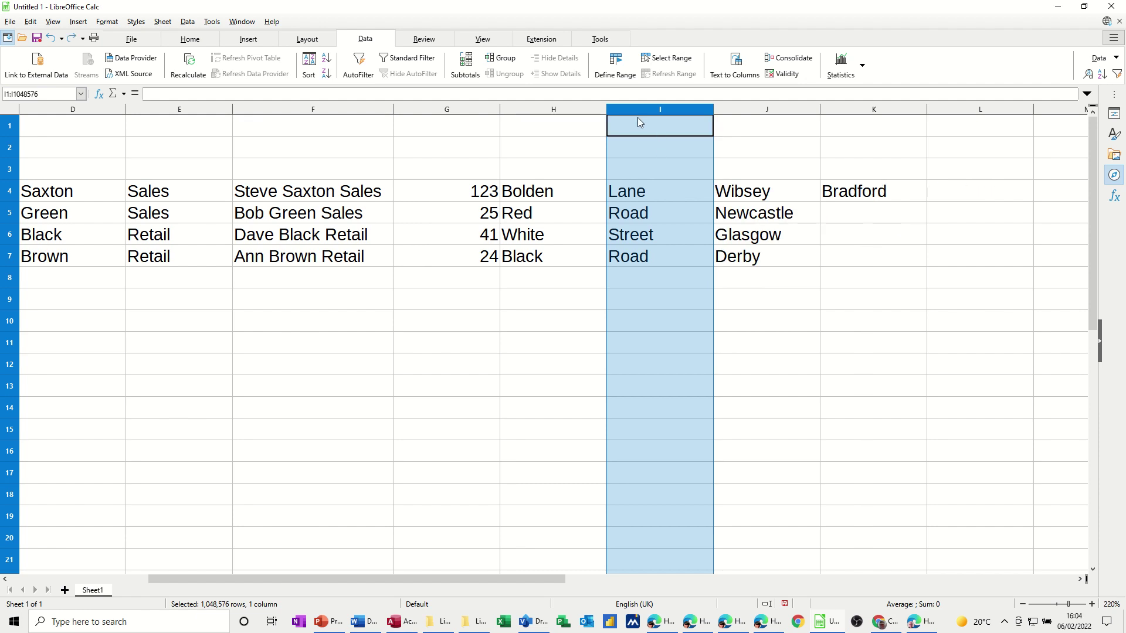
{"action": "right_click", "coordinate": [639, 116]}
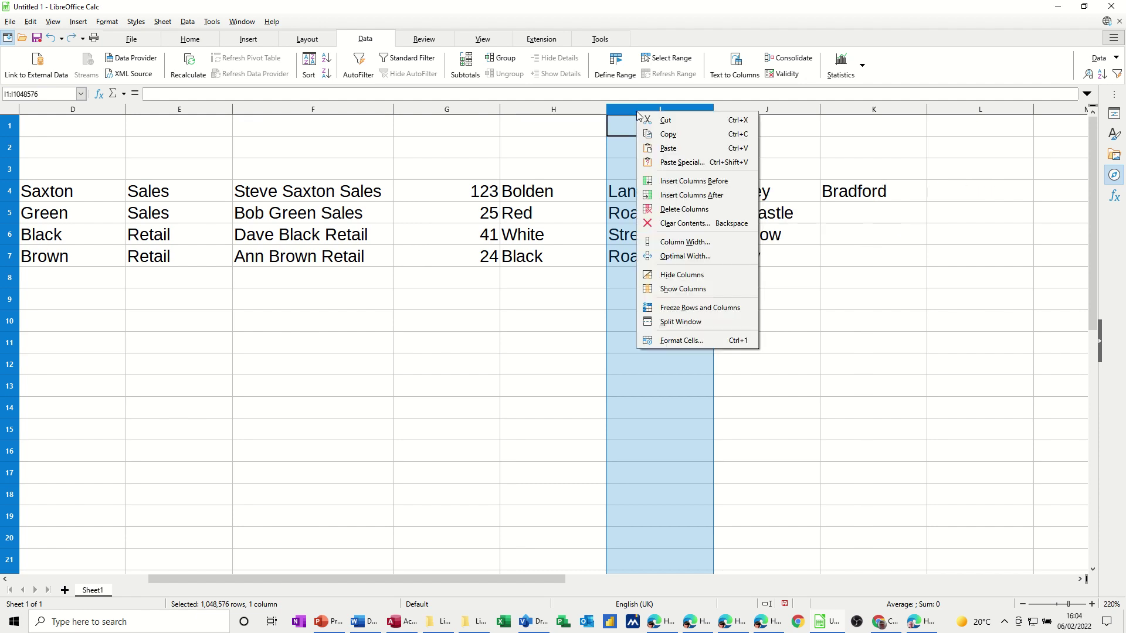
{"action": "left_click", "coordinate": [653, 183]}
{"action": "left_click", "coordinate": [625, 192]}
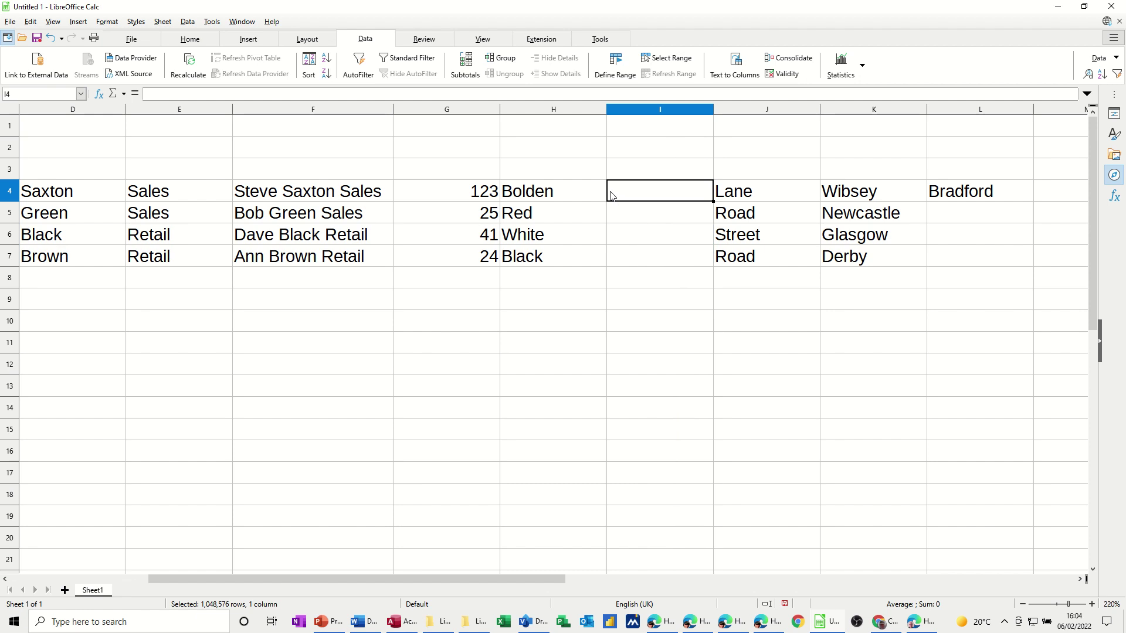
Enter =G4&" "&H4 in I4 and fill it down to I7, giving 123 Bolden through 24 Black
{"action": "type", "text": "="}
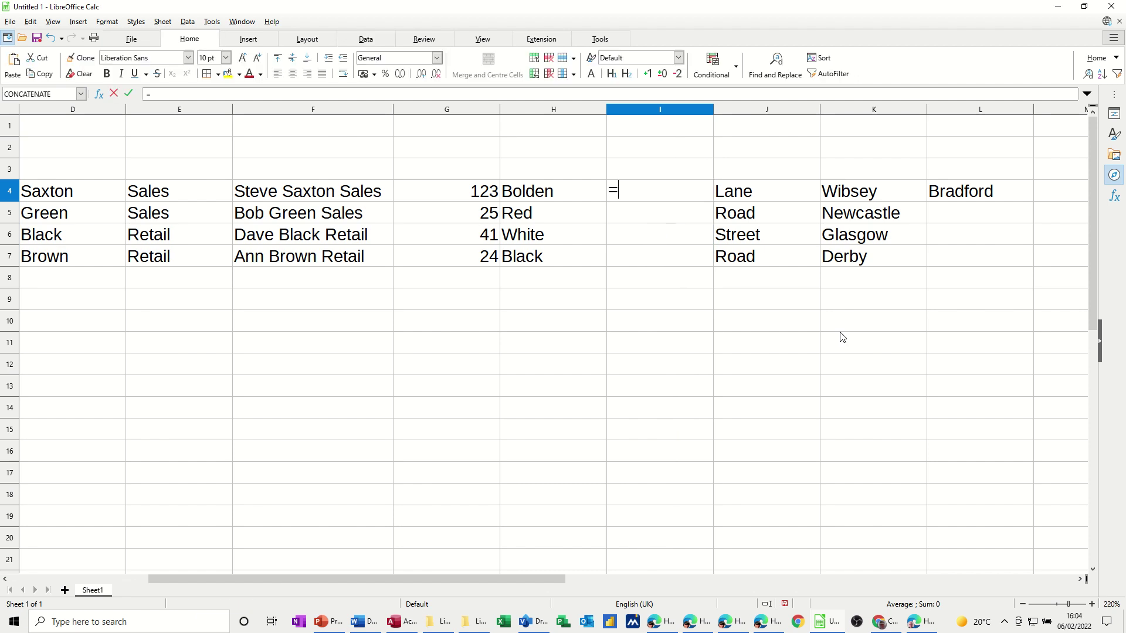
{"action": "left_click", "coordinate": [450, 195]}
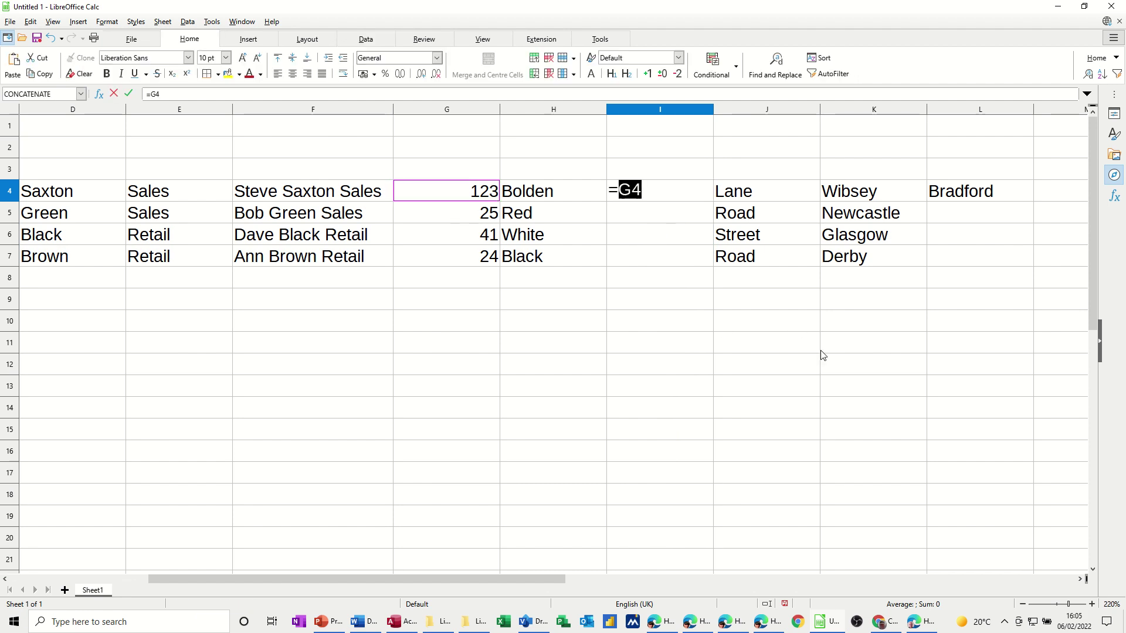
{"action": "type", "text": "&\""}
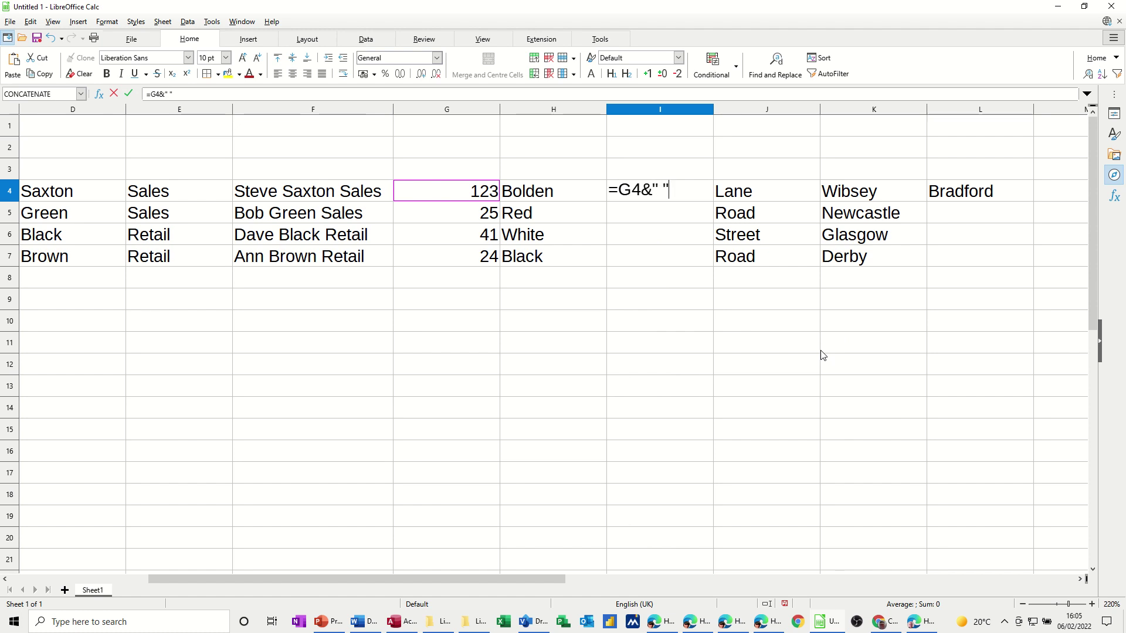
{"action": "type", "text": " \""}
{"action": "left_click", "coordinate": [559, 200]}
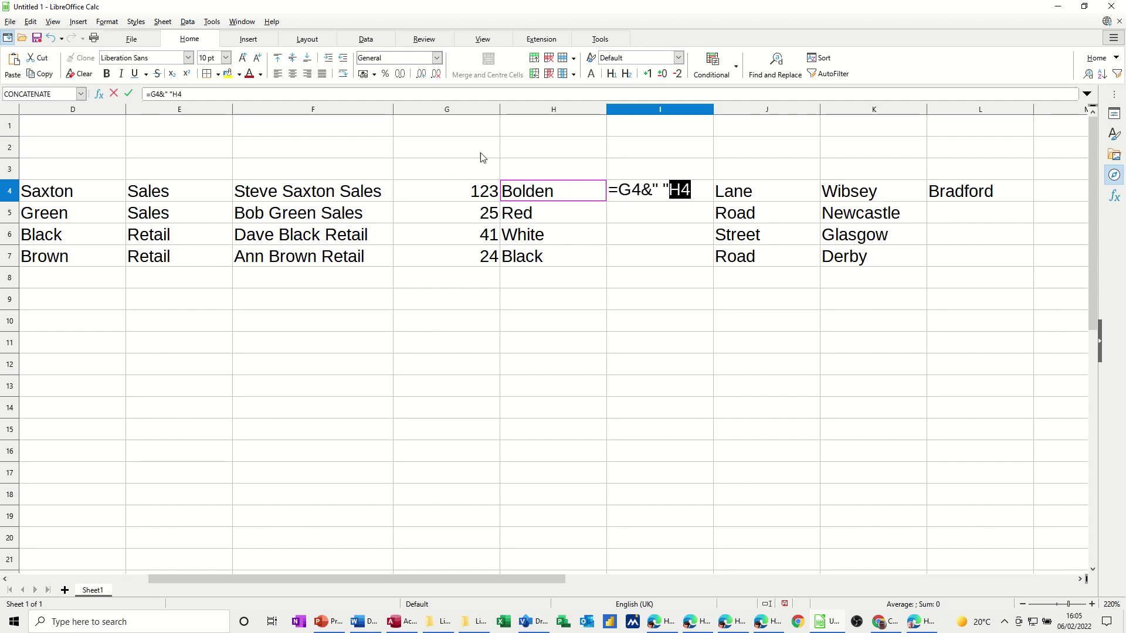
{"action": "left_click", "coordinate": [669, 188]}
{"action": "type", "text": "&"}
{"action": "left_click", "coordinate": [128, 93]}
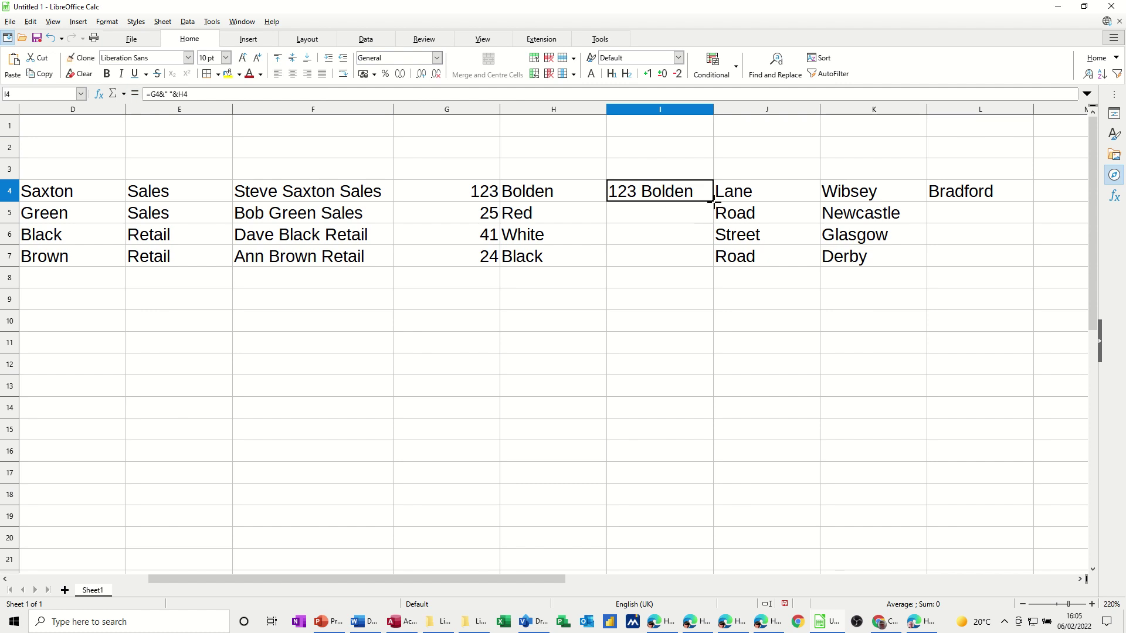
{"action": "double_click", "coordinate": [714, 203]}
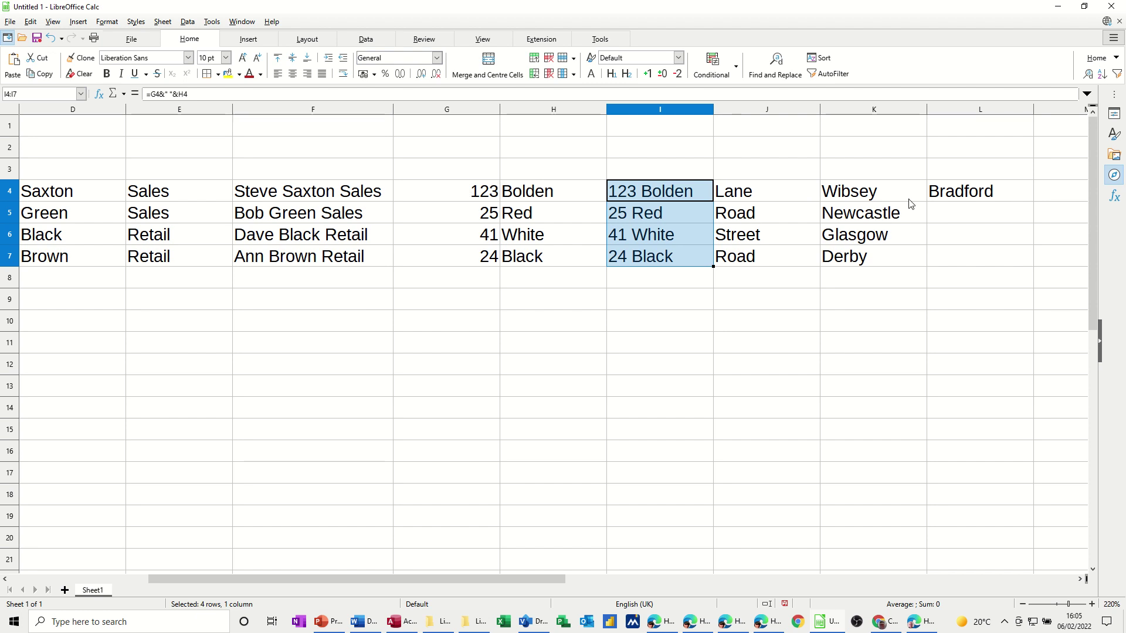
Select F4:F7 and split the names at spaces with Text to Columns, allowing overwrite
{"action": "left_click", "coordinate": [262, 201]}
{"action": "left_click_drag", "start_coordinate": [262, 201], "coordinate": [272, 249]}
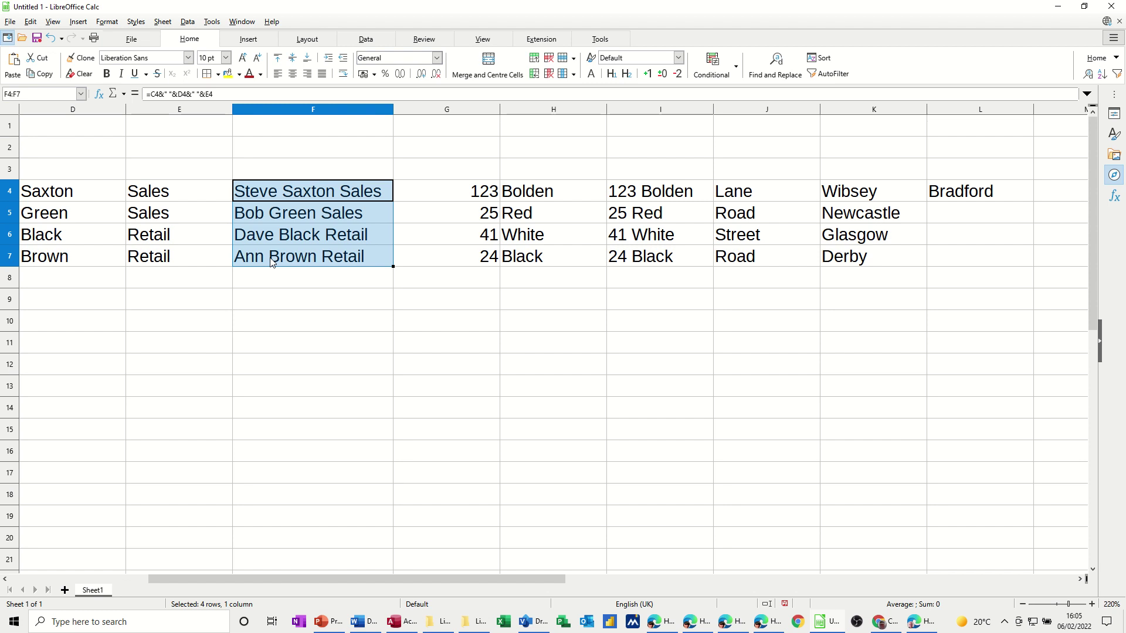
{"action": "left_click", "coordinate": [364, 45]}
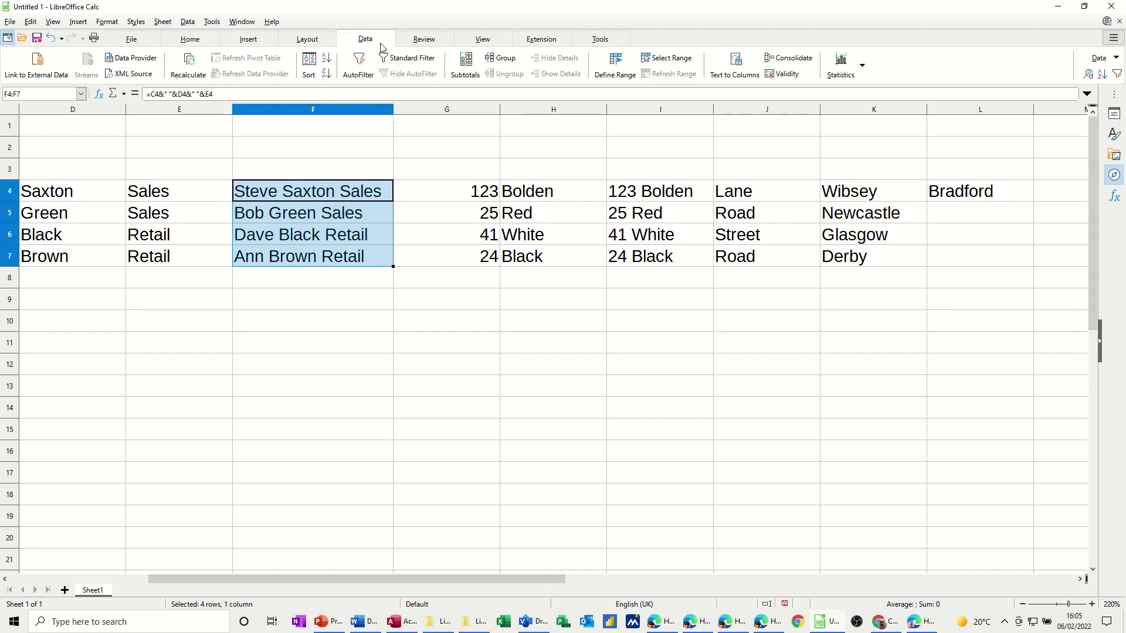
{"action": "left_click", "coordinate": [734, 65]}
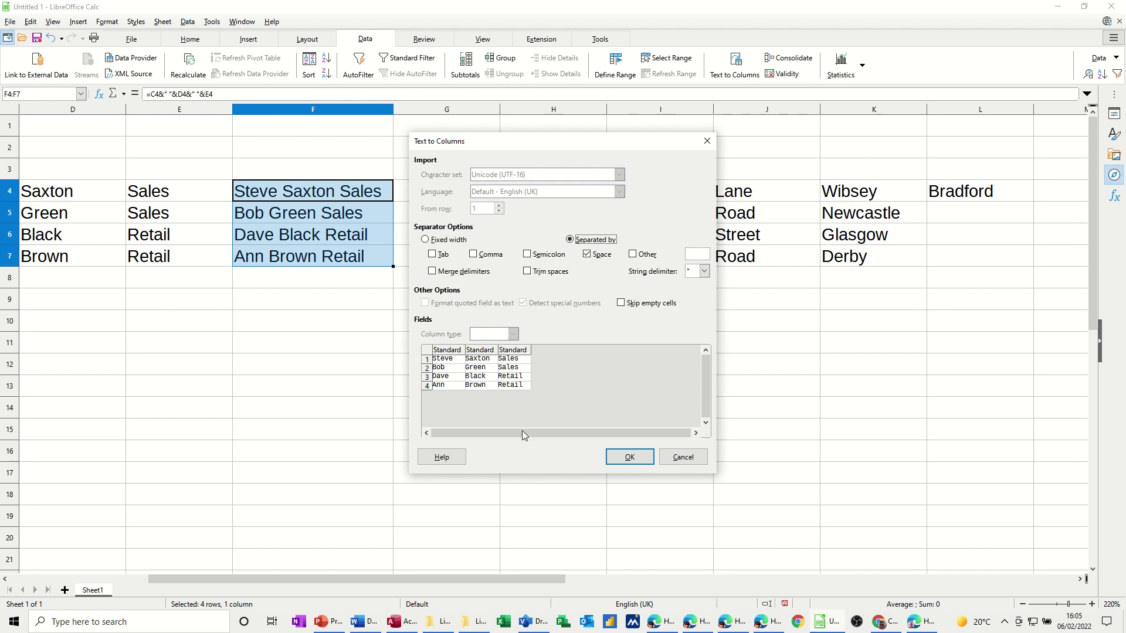
{"action": "left_click", "coordinate": [611, 464]}
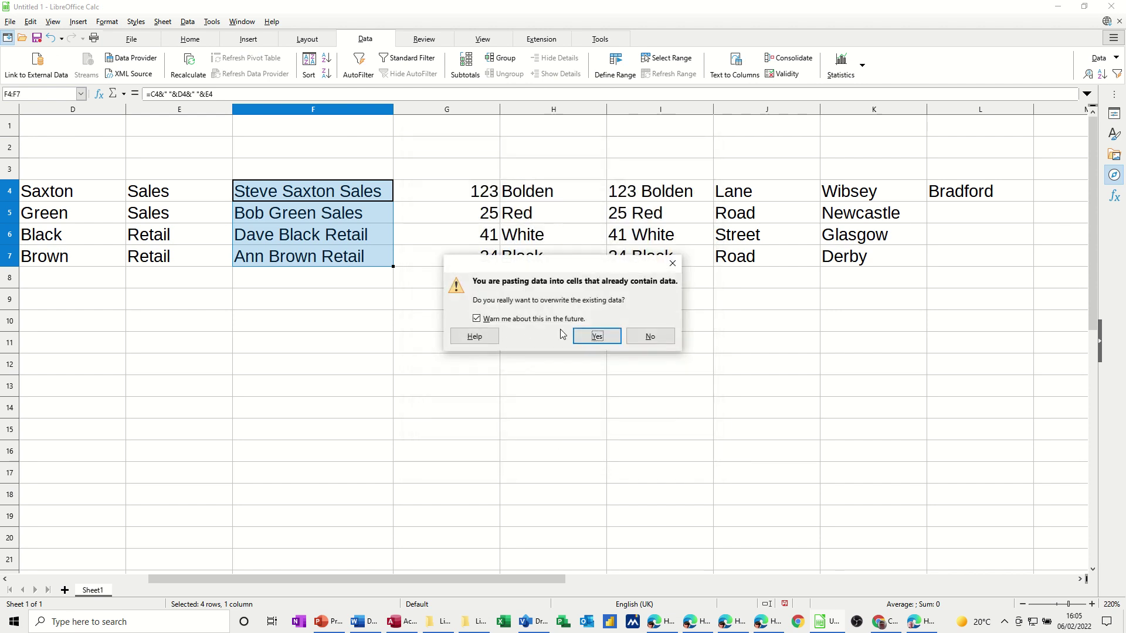
{"action": "left_click", "coordinate": [593, 337]}
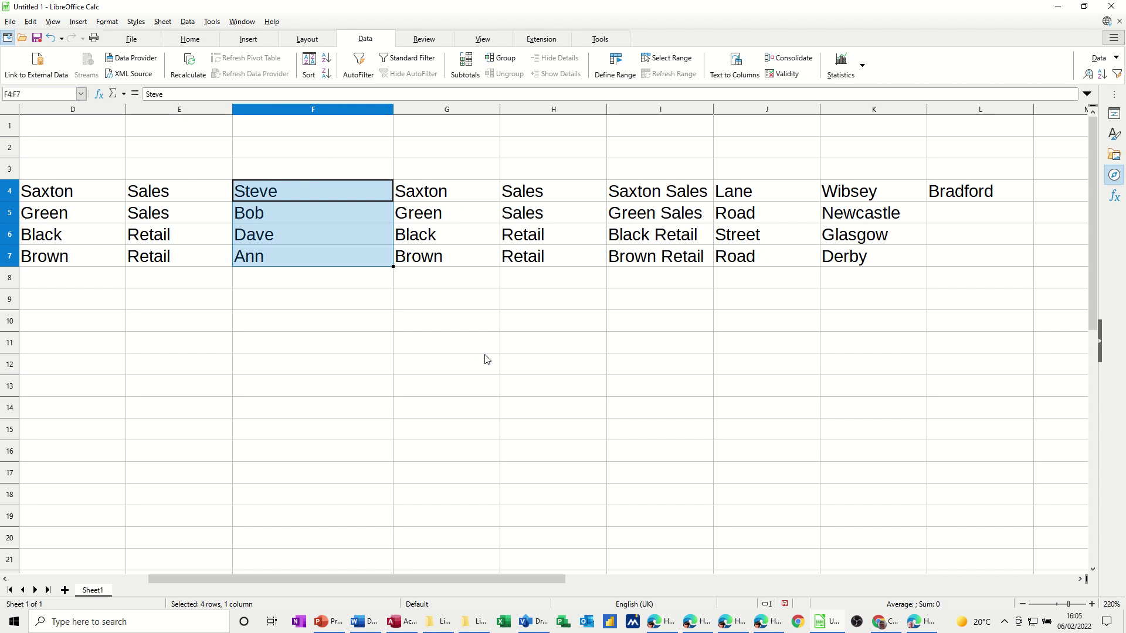
Undo the name split, scroll back left, and reselect the full names in F4:F7
{"action": "key", "text": "ctrl+z"}
{"action": "left_click", "coordinate": [485, 305]}
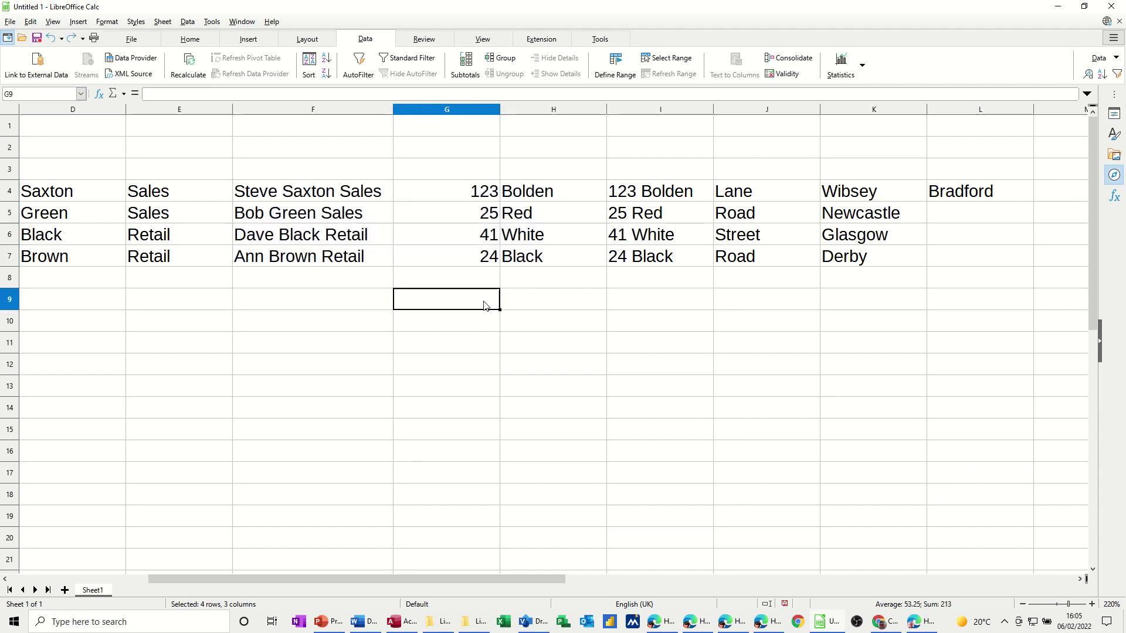
{"action": "left_click", "coordinate": [268, 200]}
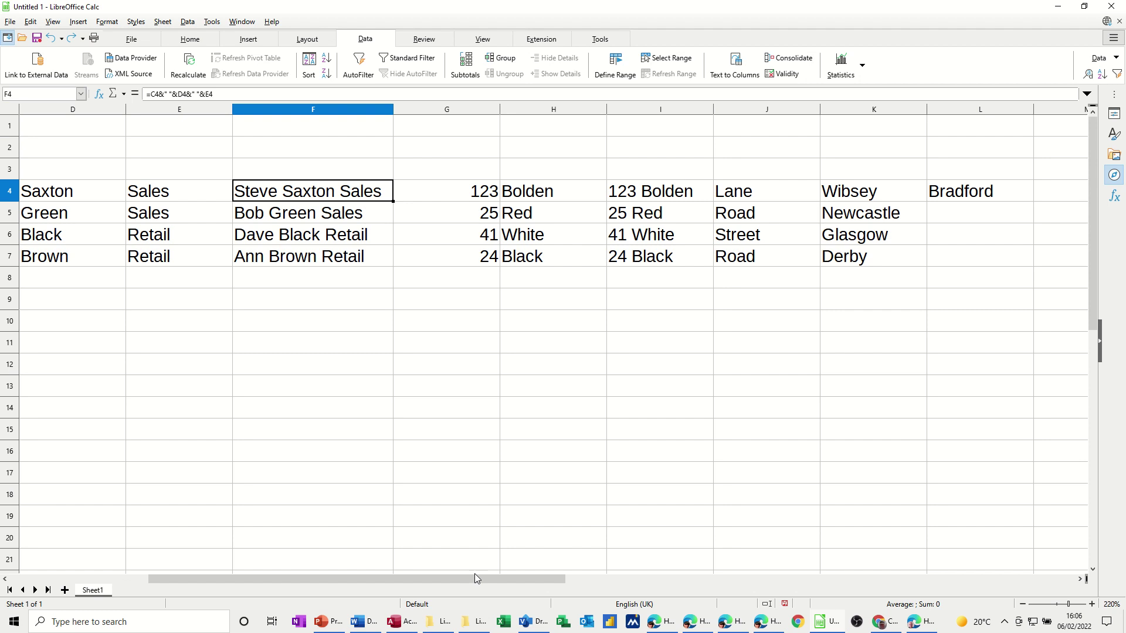
{"action": "left_click_drag", "start_coordinate": [476, 579], "coordinate": [364, 578]}
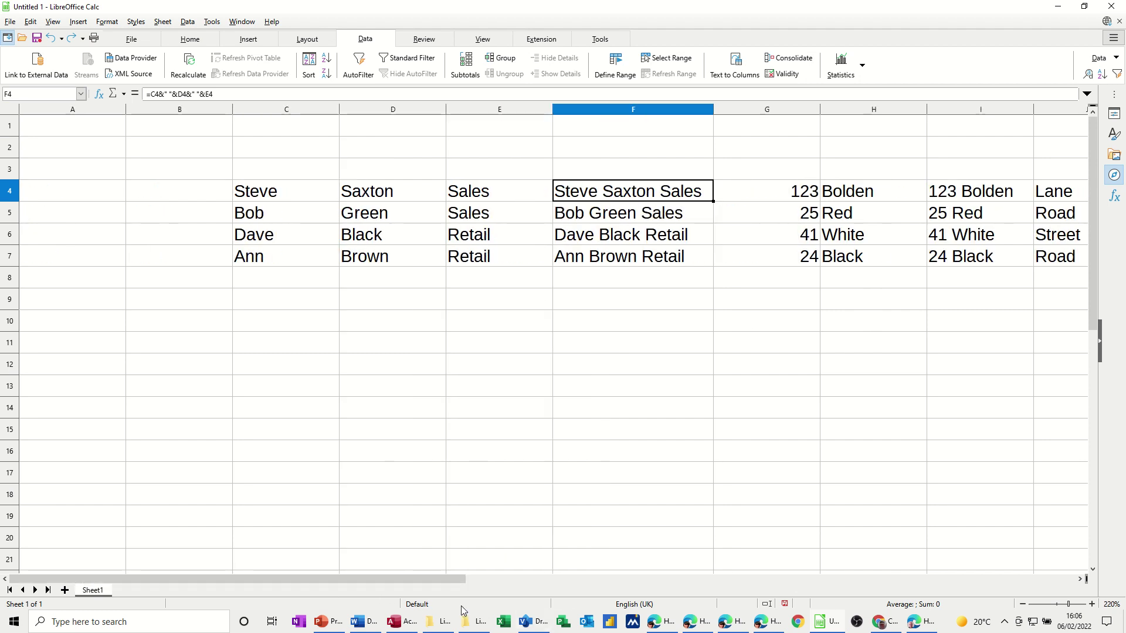
{"action": "left_click_drag", "start_coordinate": [629, 193], "coordinate": [634, 255]}
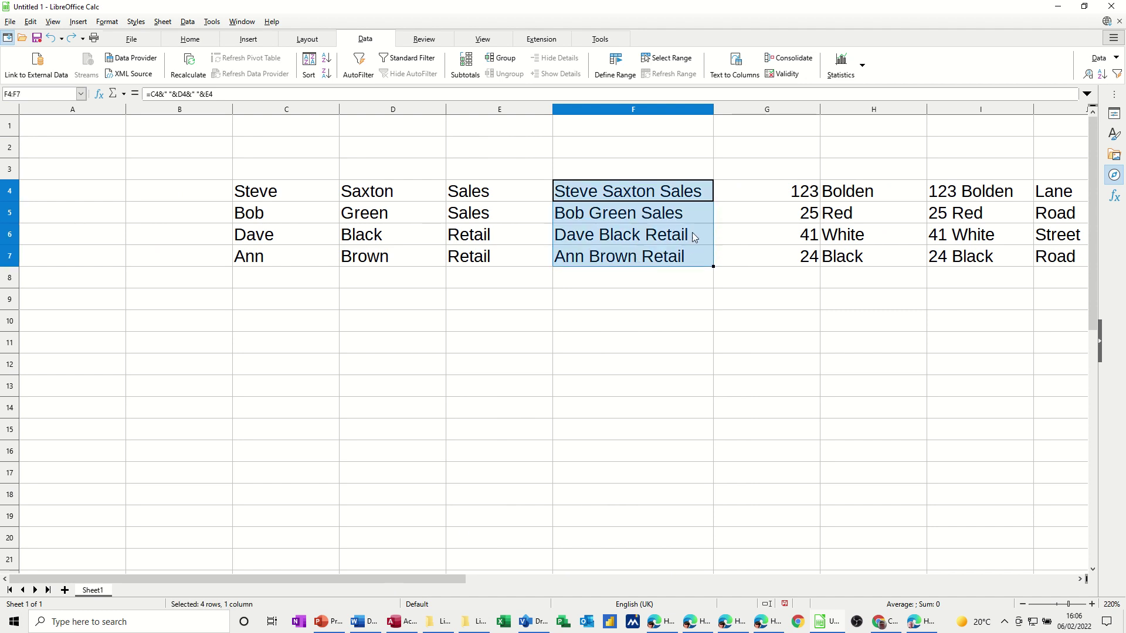